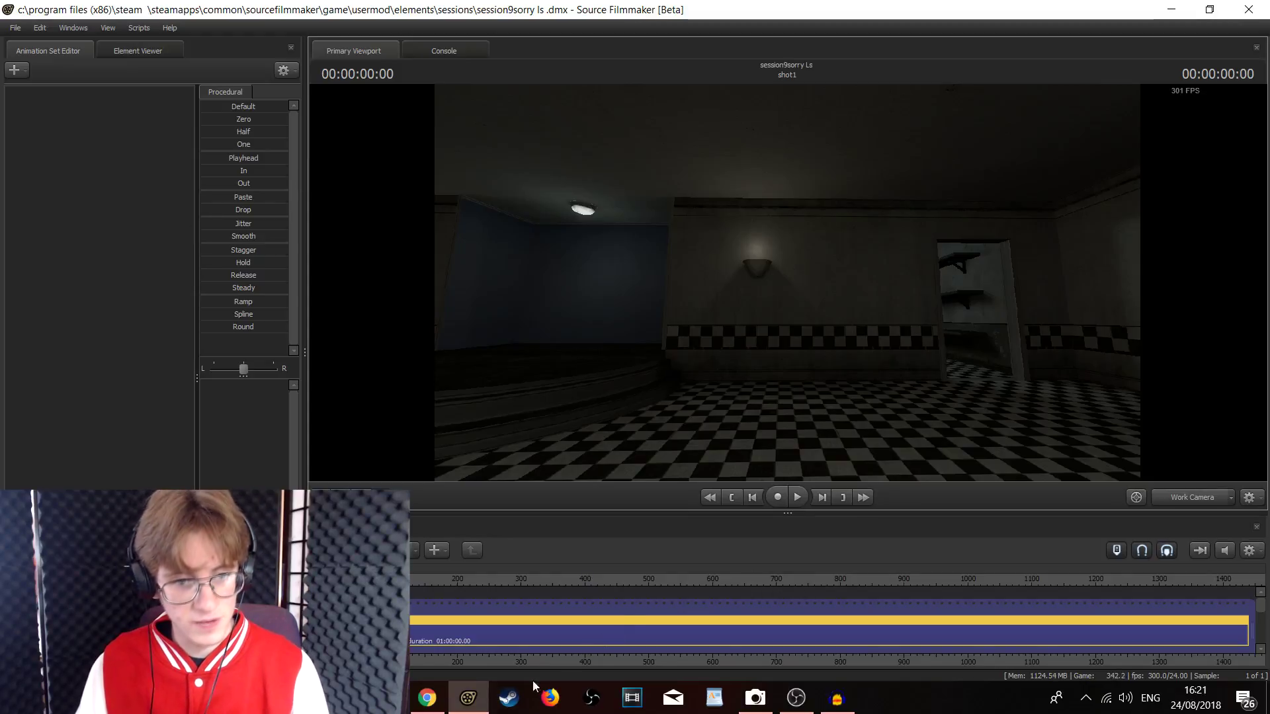
# Step: Switch to Steam and open the Source Filmmaker community hub by searching the hubs for "Source fi"
pyautogui.click(508, 699)
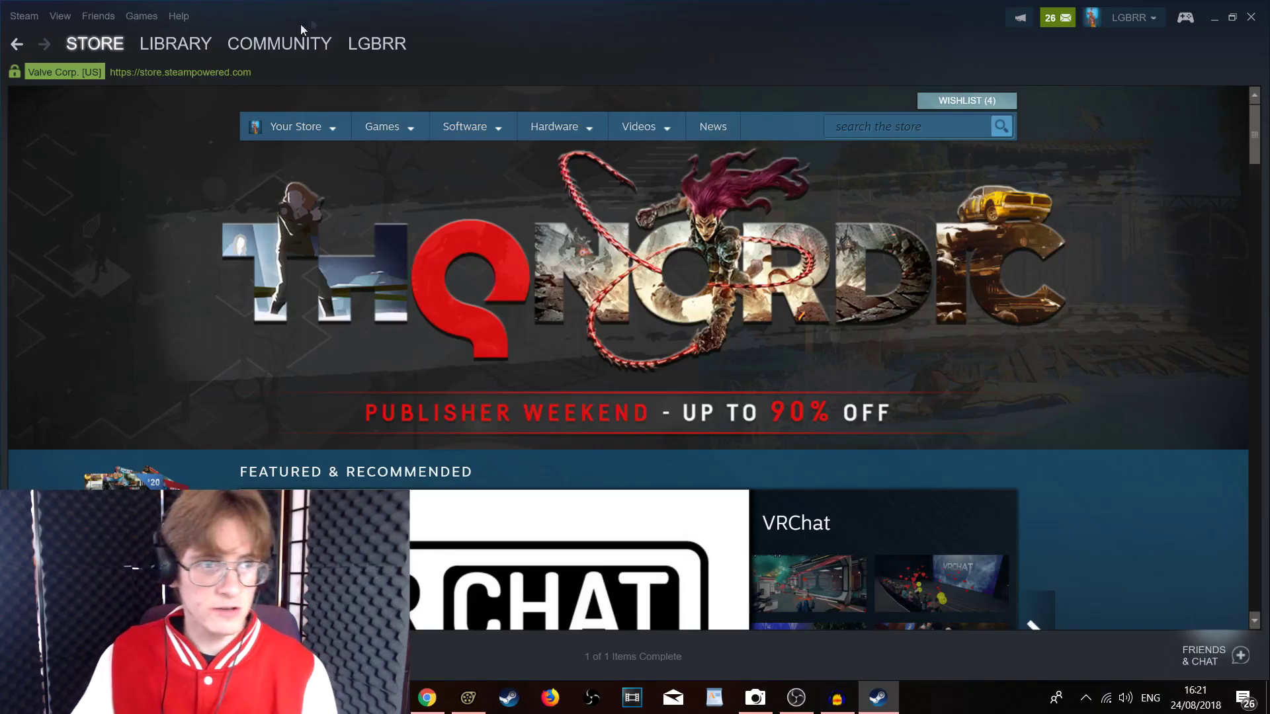
pyautogui.moveTo(284, 40)
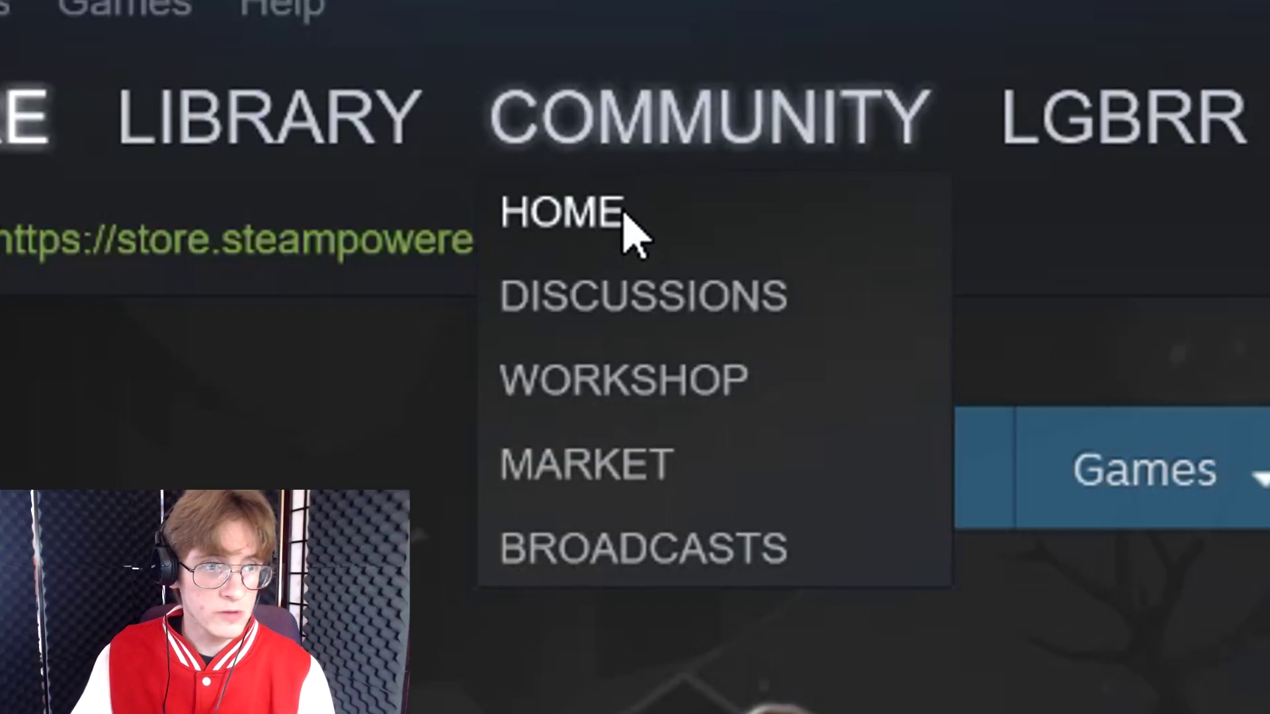
pyautogui.click(624, 213)
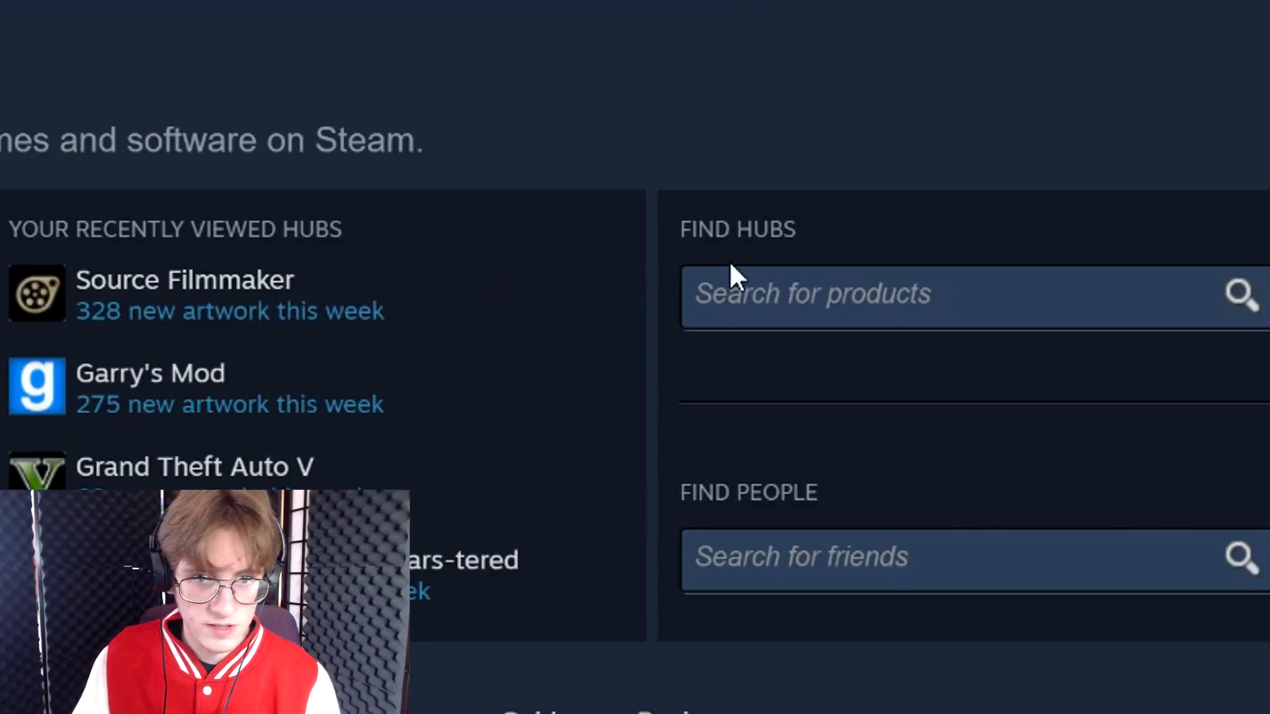
pyautogui.click(798, 246)
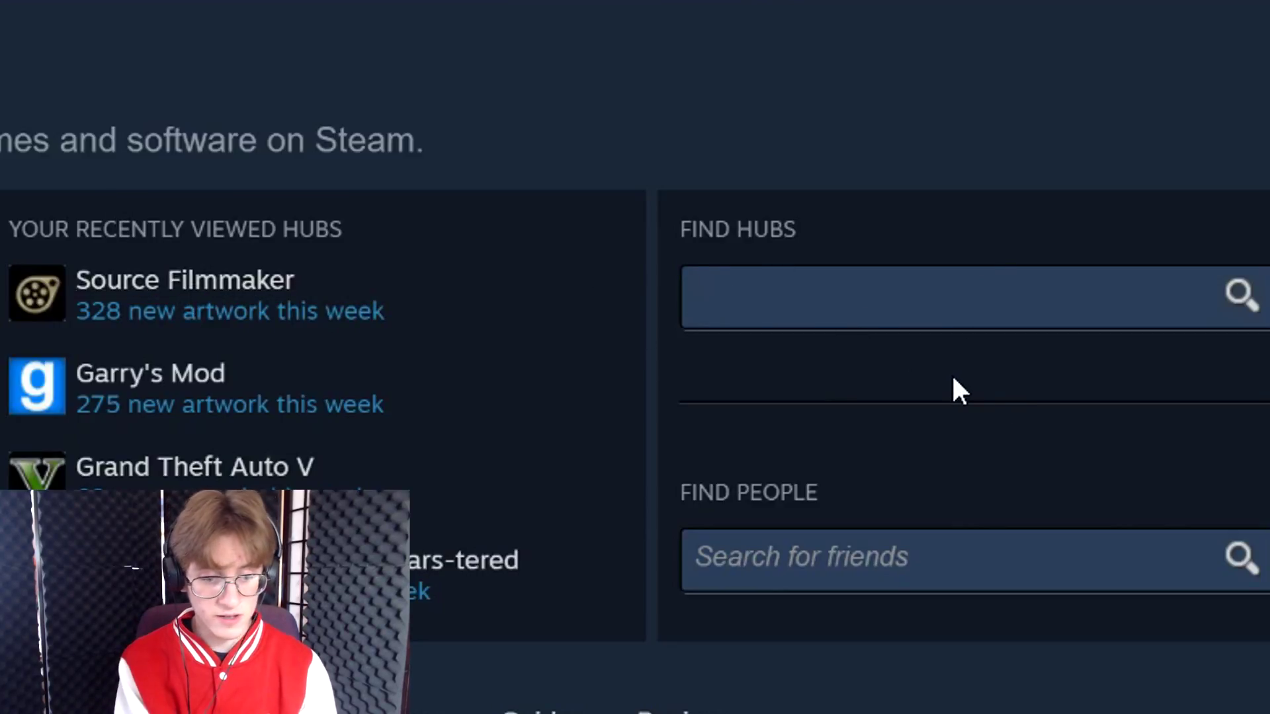
pyautogui.write('Source ')
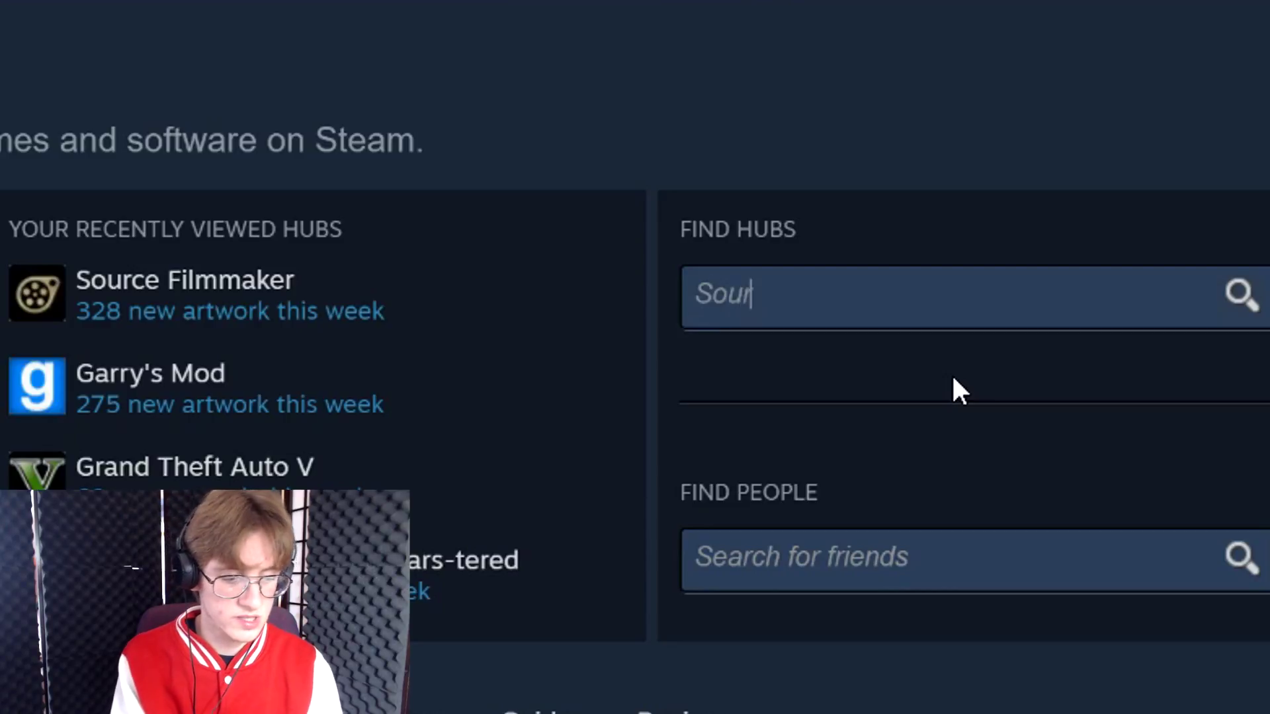
pyautogui.write('fi')
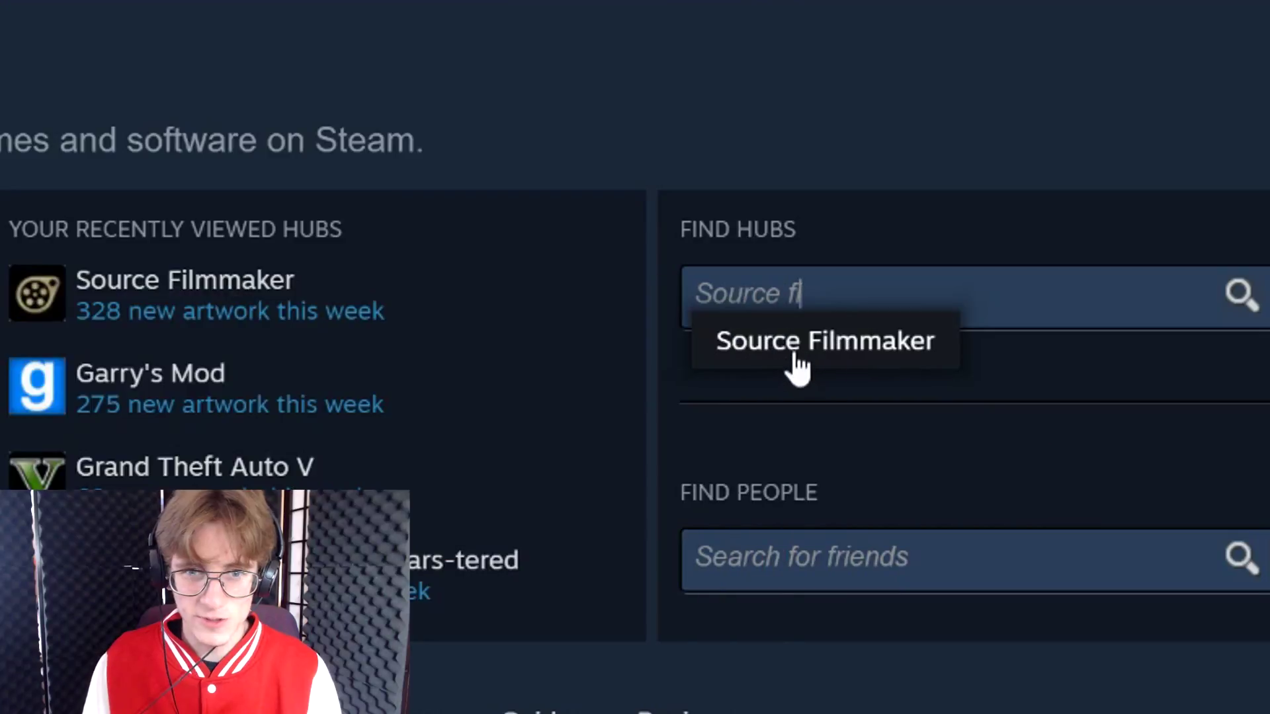
pyautogui.click(797, 357)
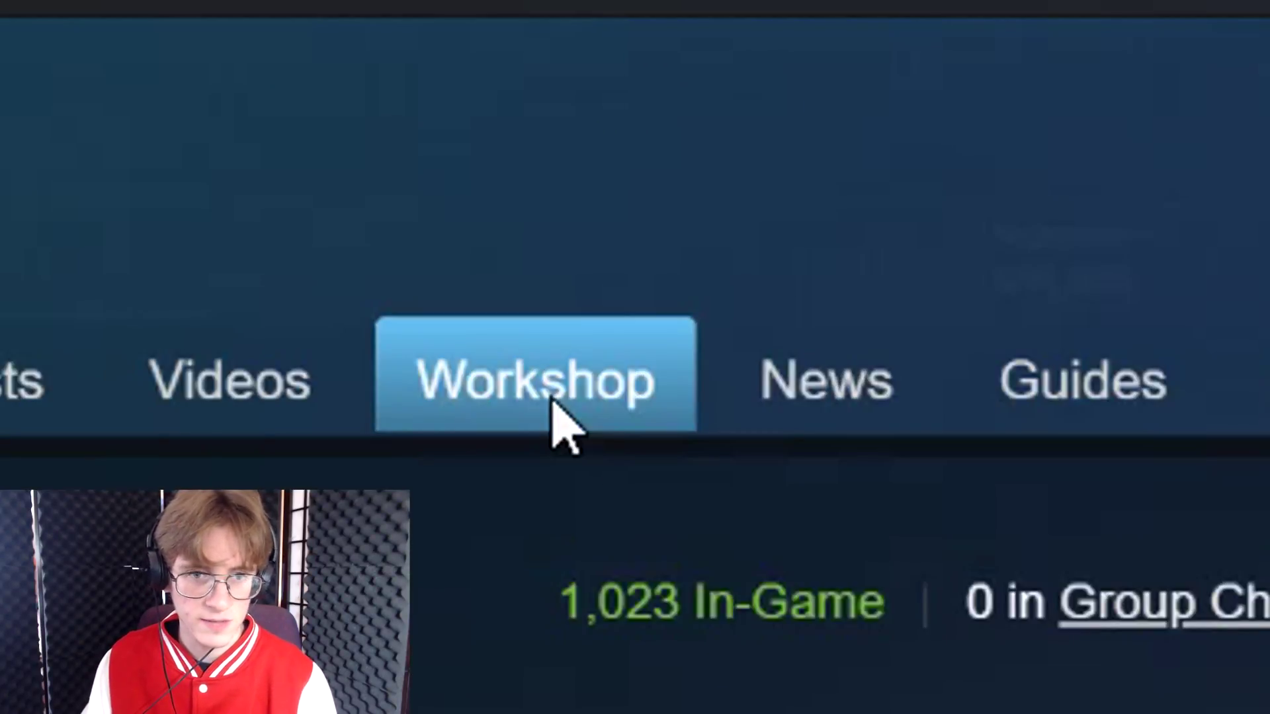
# Step: Open the hub's Workshop and filter its items by the Particle tag
pyautogui.click(553, 400)
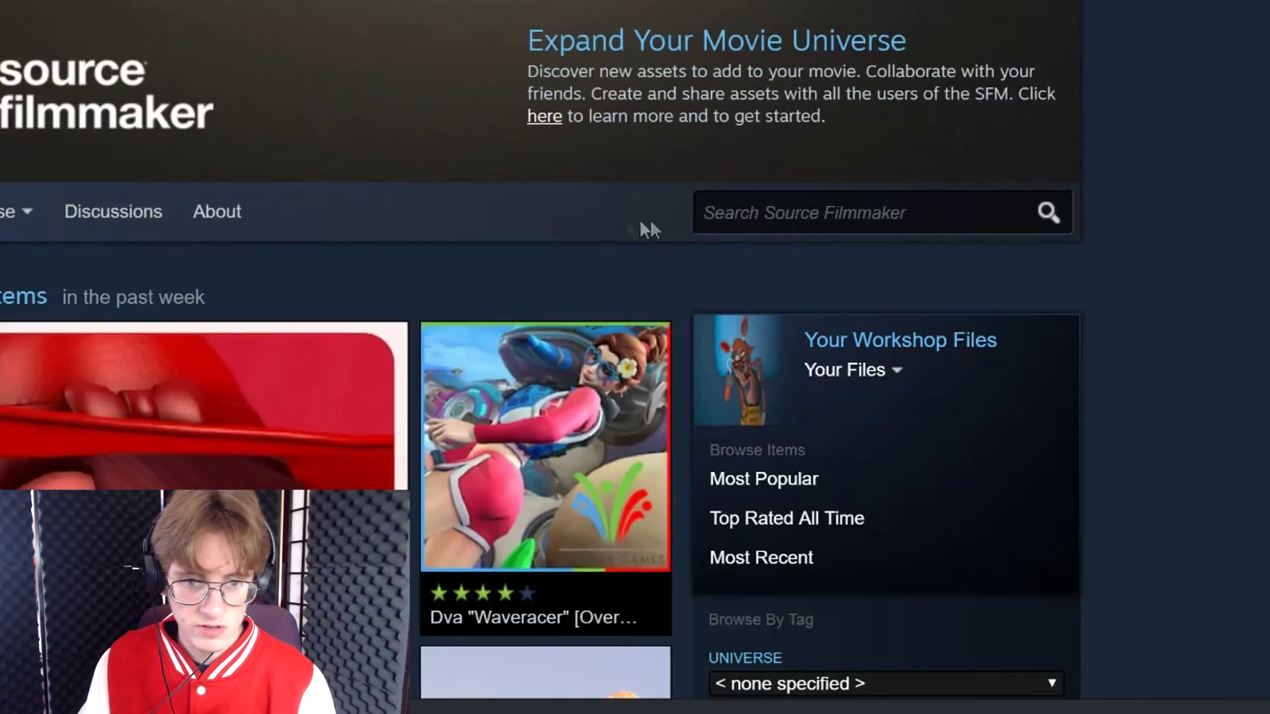
pyautogui.scroll(-10, 635, 357)
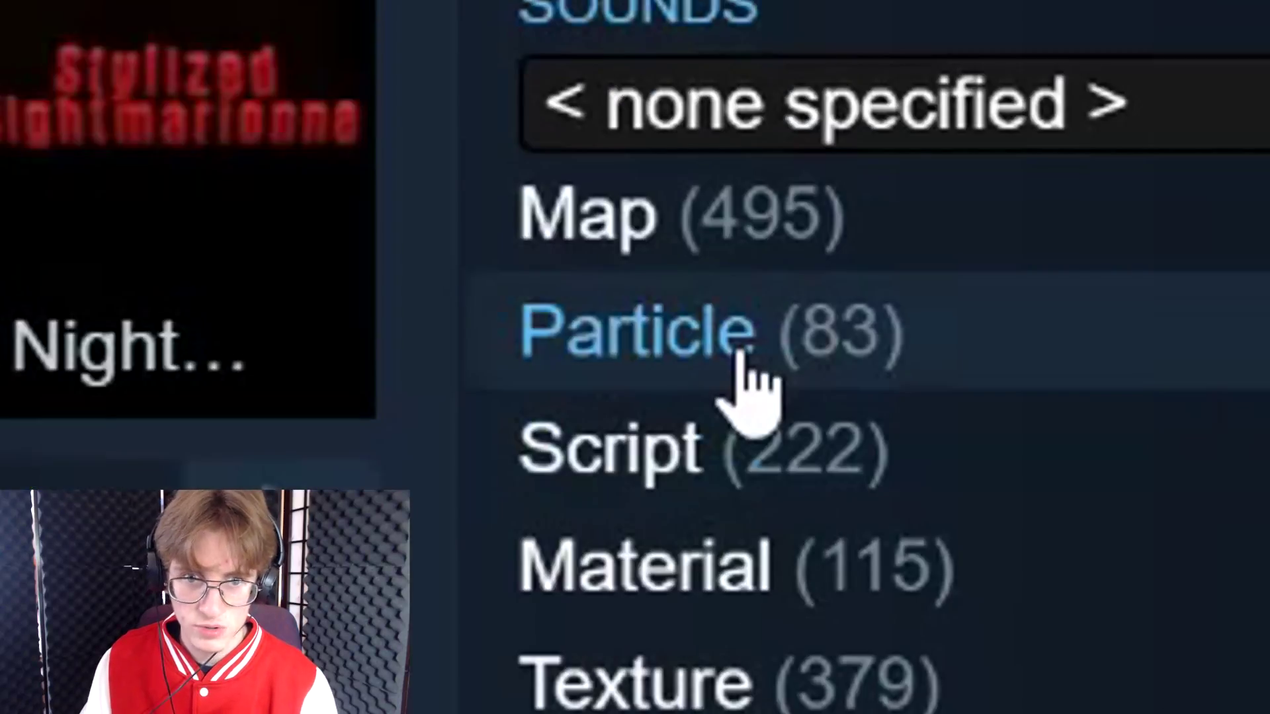
pyautogui.click(739, 357)
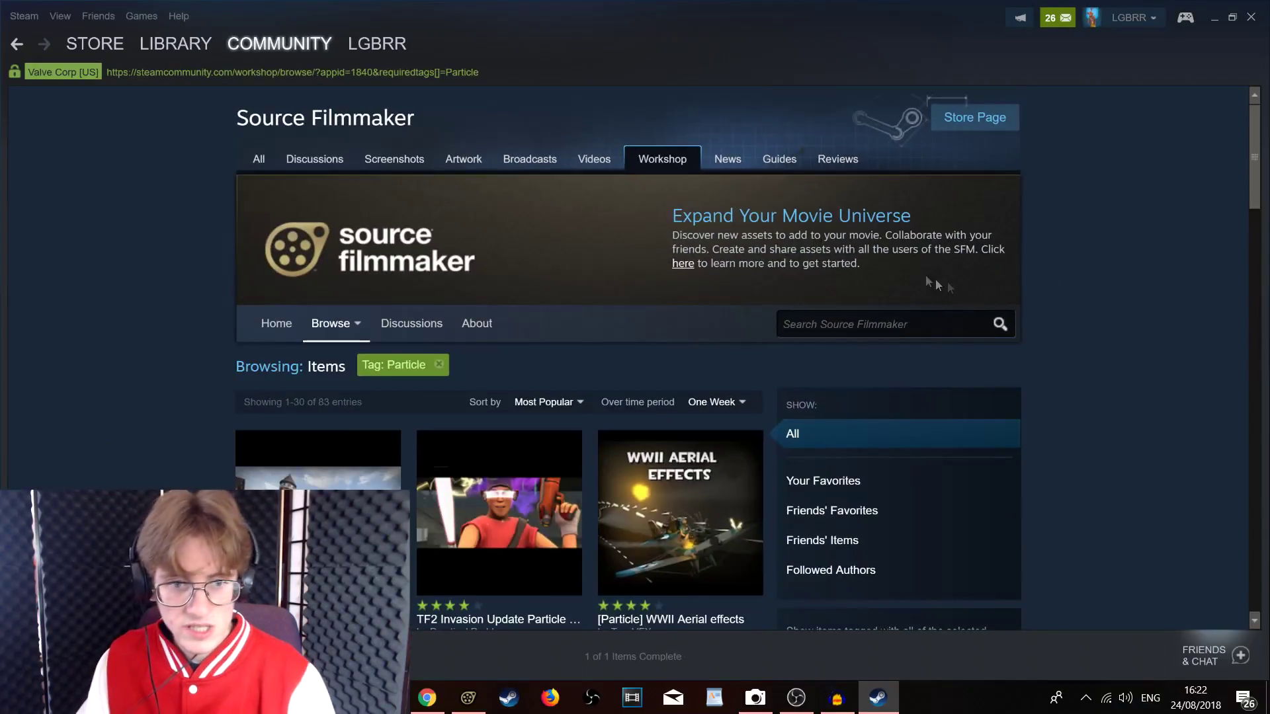
# Step: Browse the particle items through to the second results page and open Wall of magic stuffs
pyautogui.scroll(-8, 1052, 334)
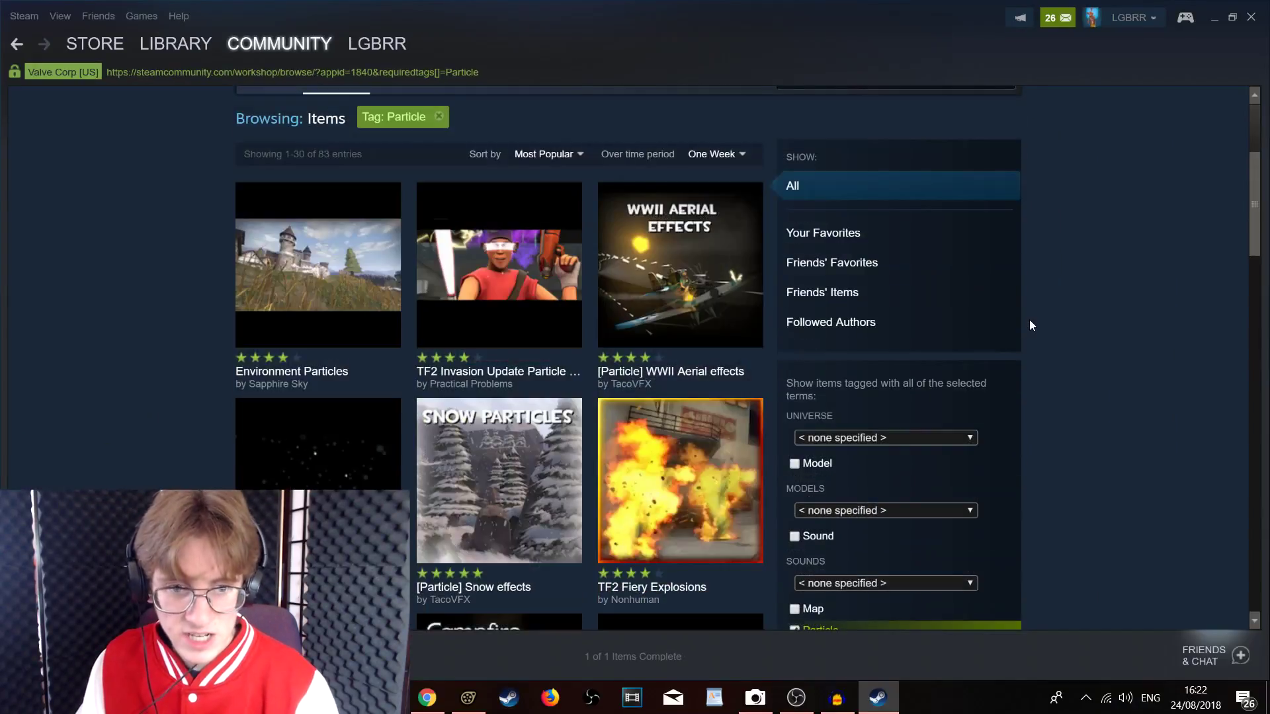
pyautogui.scroll(-14, 1042, 328)
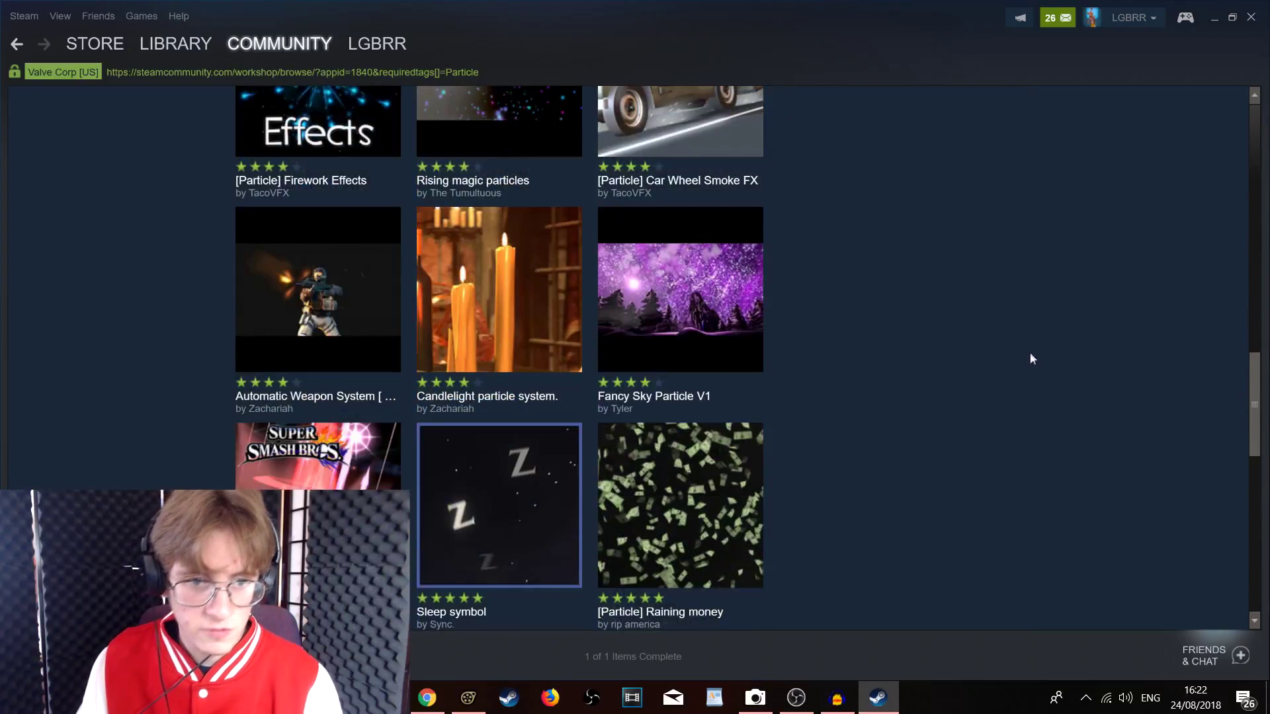
pyautogui.scroll(-10, 1026, 379)
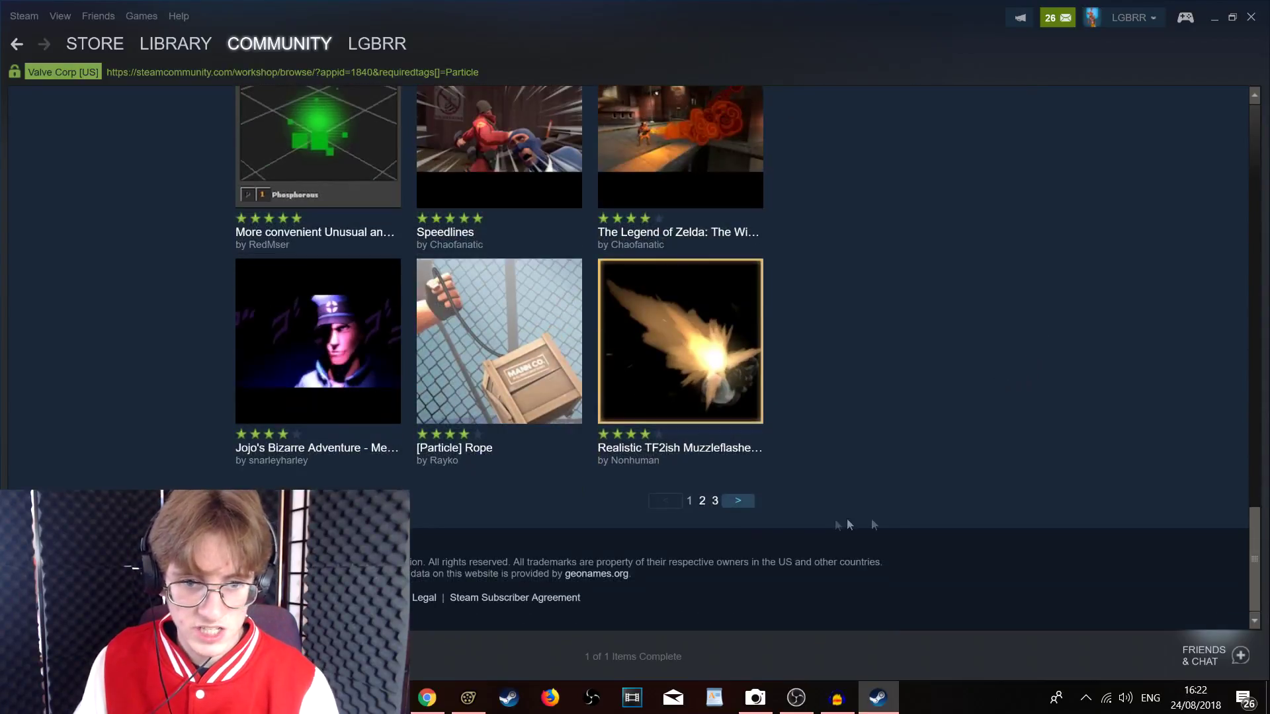
pyautogui.scroll(1, 1117, 446)
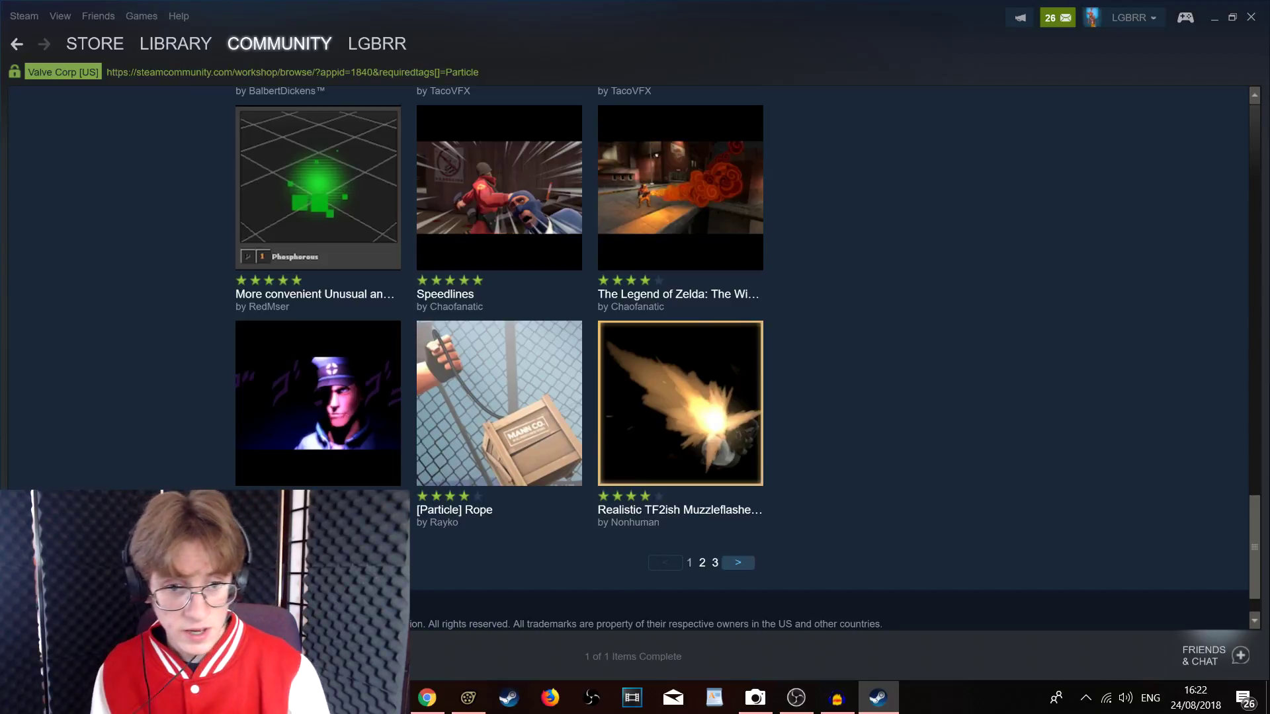
pyautogui.click(739, 564)
pyautogui.scroll(-10, 1058, 372)
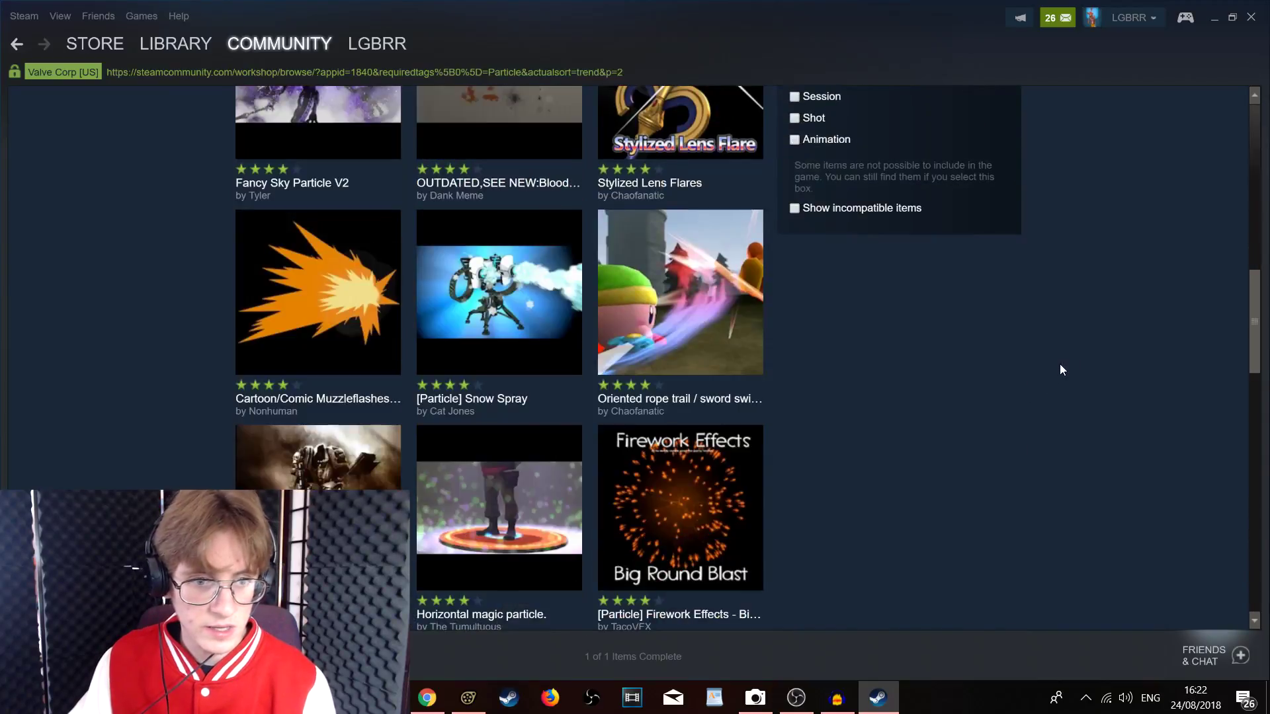
pyautogui.scroll(-3, 1059, 363)
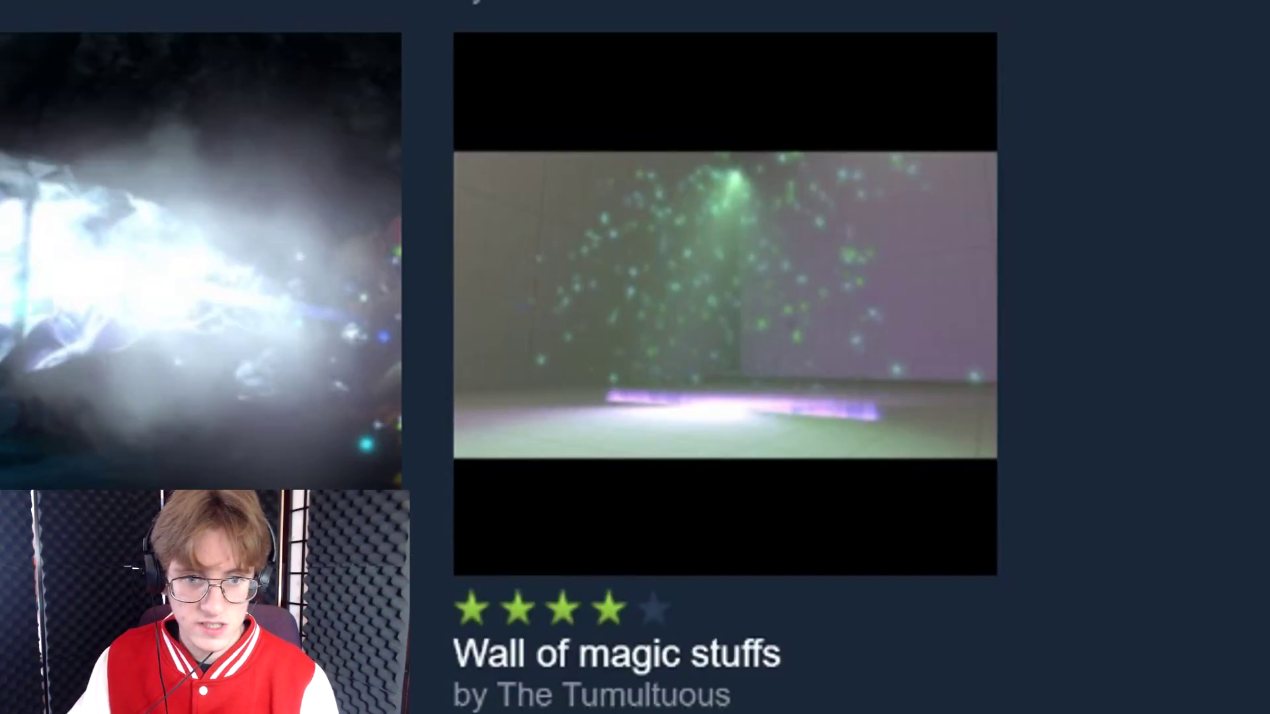
pyautogui.moveTo(794, 405)
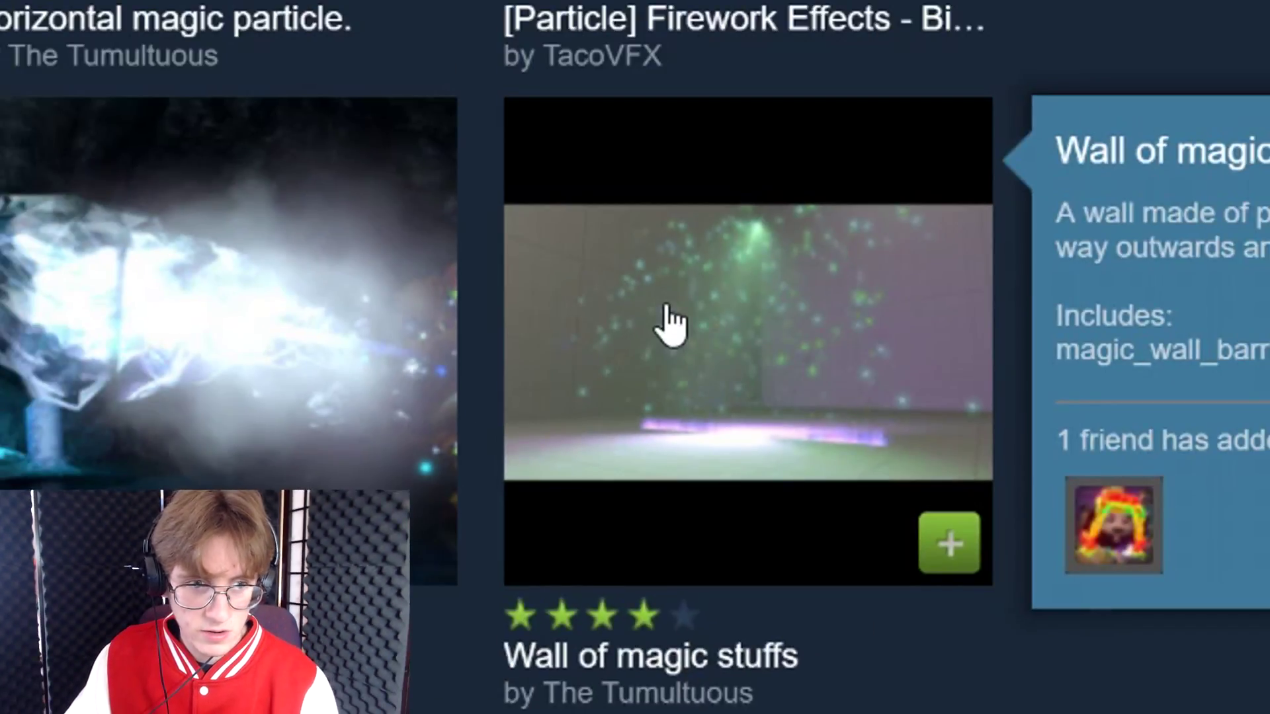
pyautogui.click(669, 324)
# Step: Examine the Wall of magic stuffs preview, description and included file, view its creator's profile and return to the item
pyautogui.scroll(-3, 669, 324)
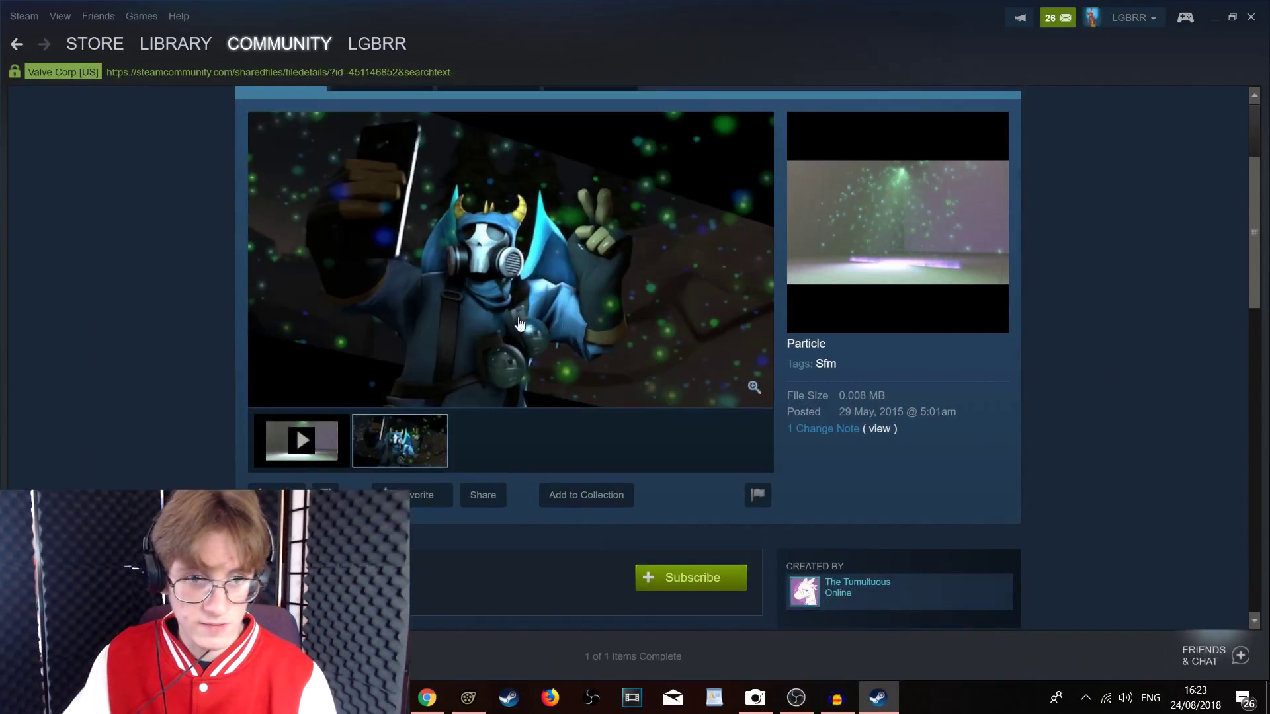
pyautogui.scroll(-5, 520, 324)
pyautogui.scroll(1, 566, 348)
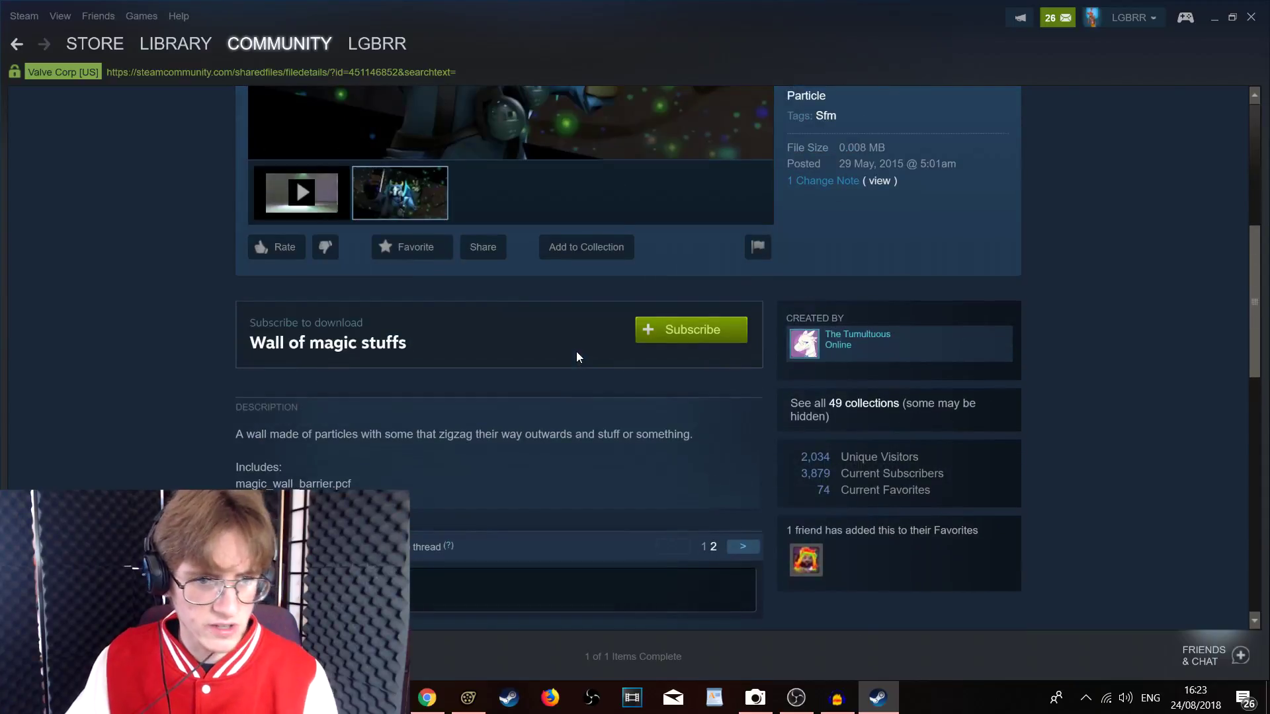
pyautogui.moveTo(354, 483); pyautogui.dragTo(585, 460)
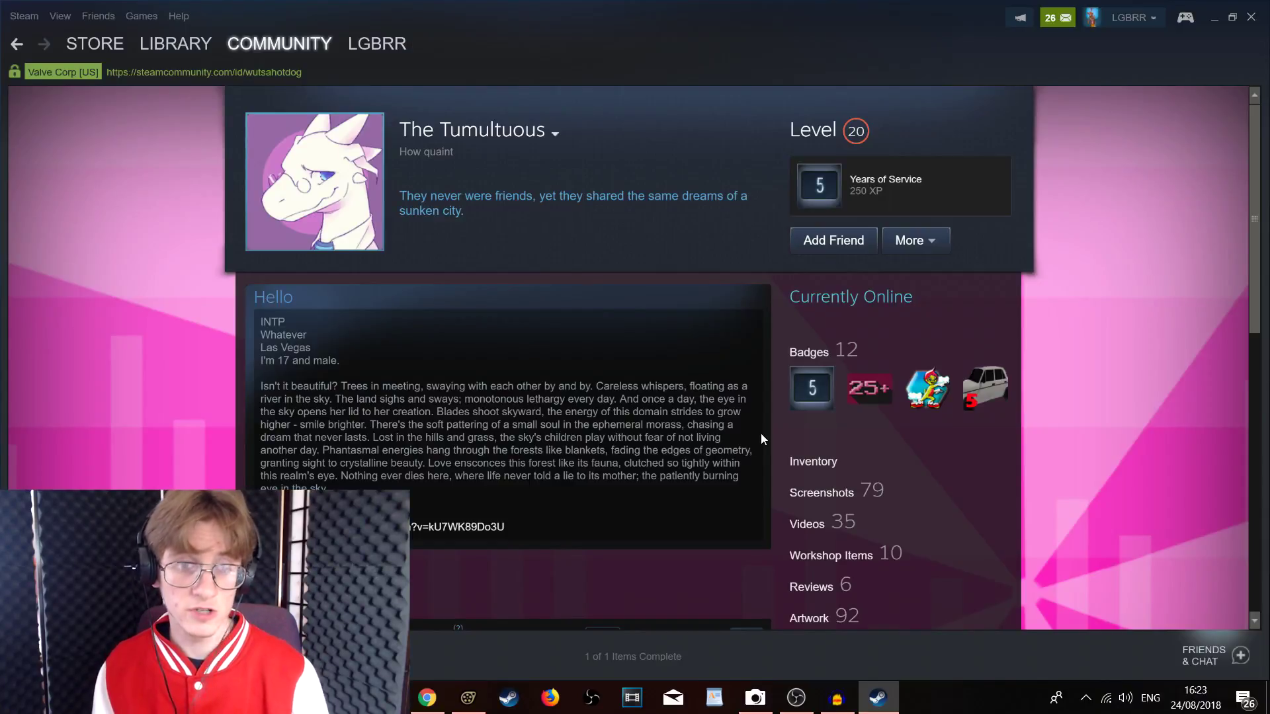
pyautogui.click(17, 43)
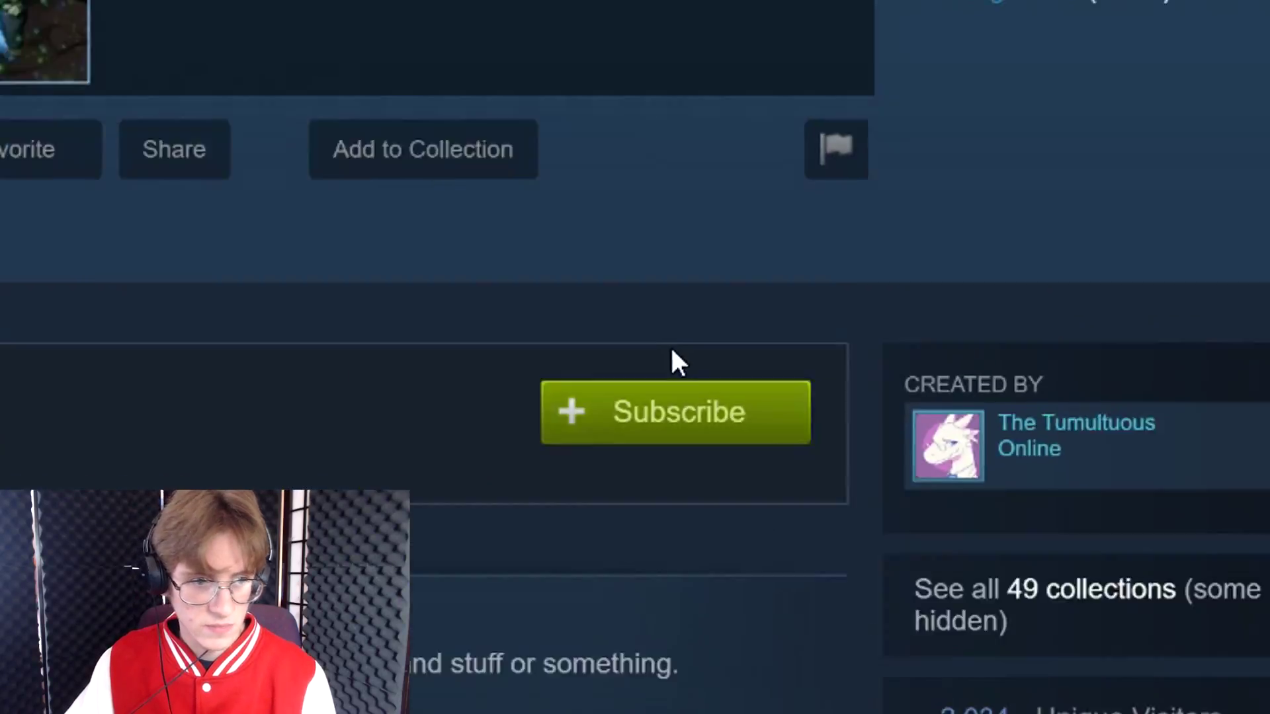
# Step: Subscribe to Wall of magic stuffs and download it from the SFM Workshop Download Queue in Source Filmmaker
pyautogui.click(622, 397)
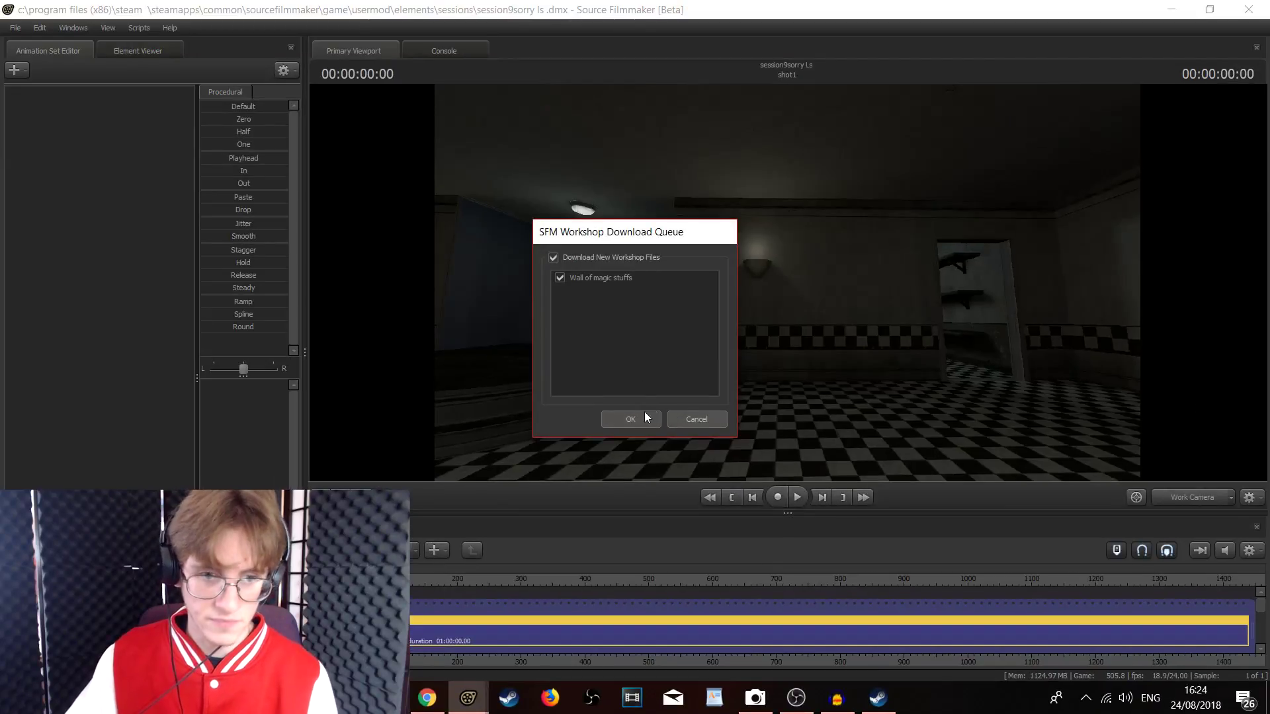
pyautogui.click(624, 420)
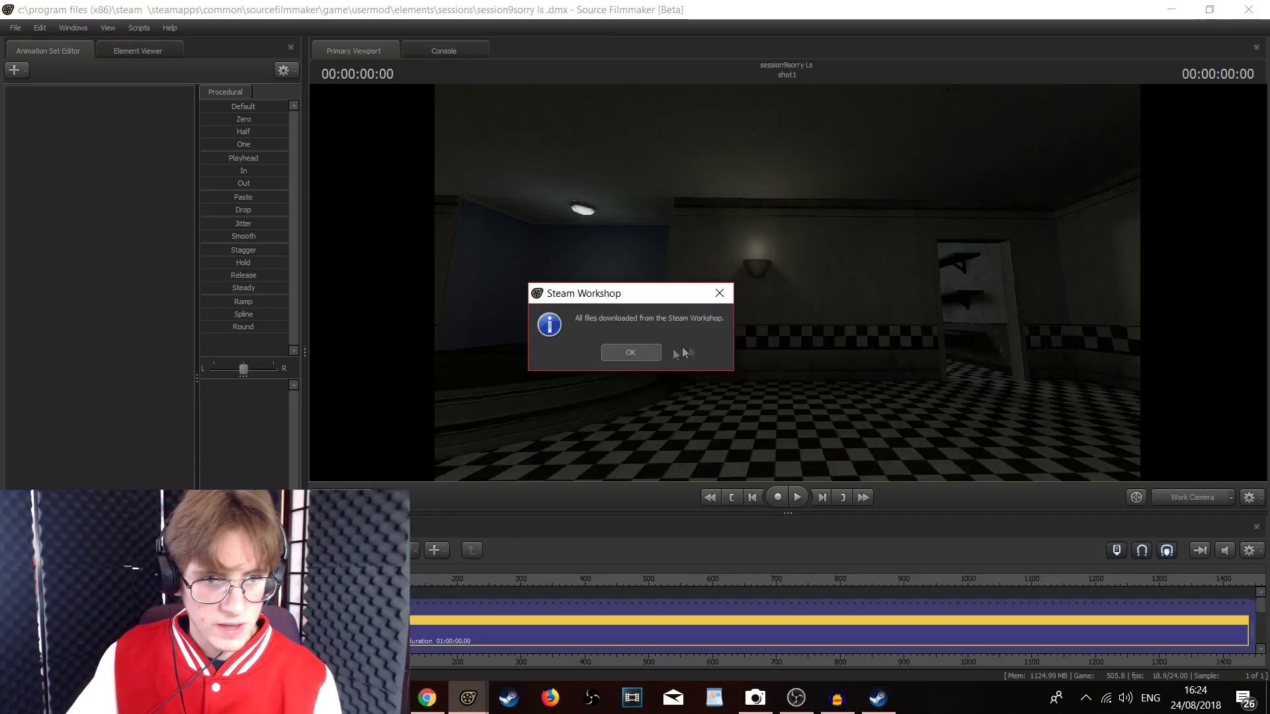
pyautogui.click(630, 352)
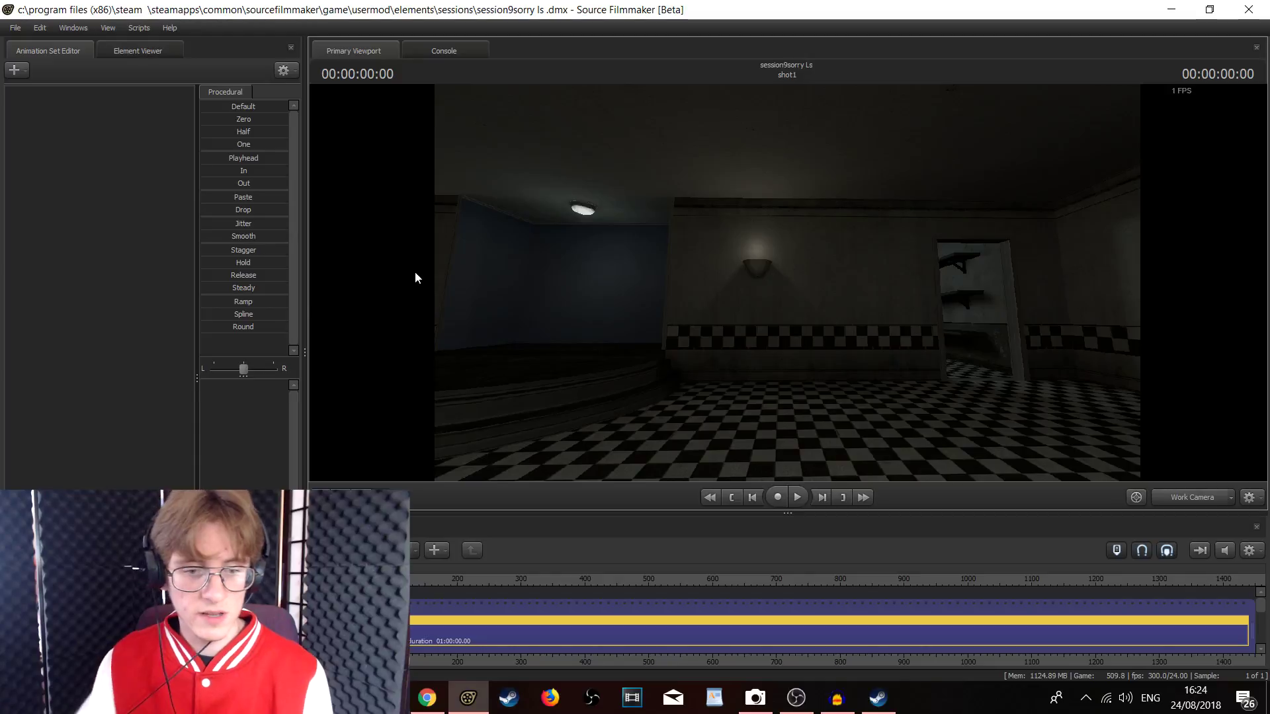
# Step: Switch back to Steam and check the name of the included .pcf file in the item's description
pyautogui.click(883, 706)
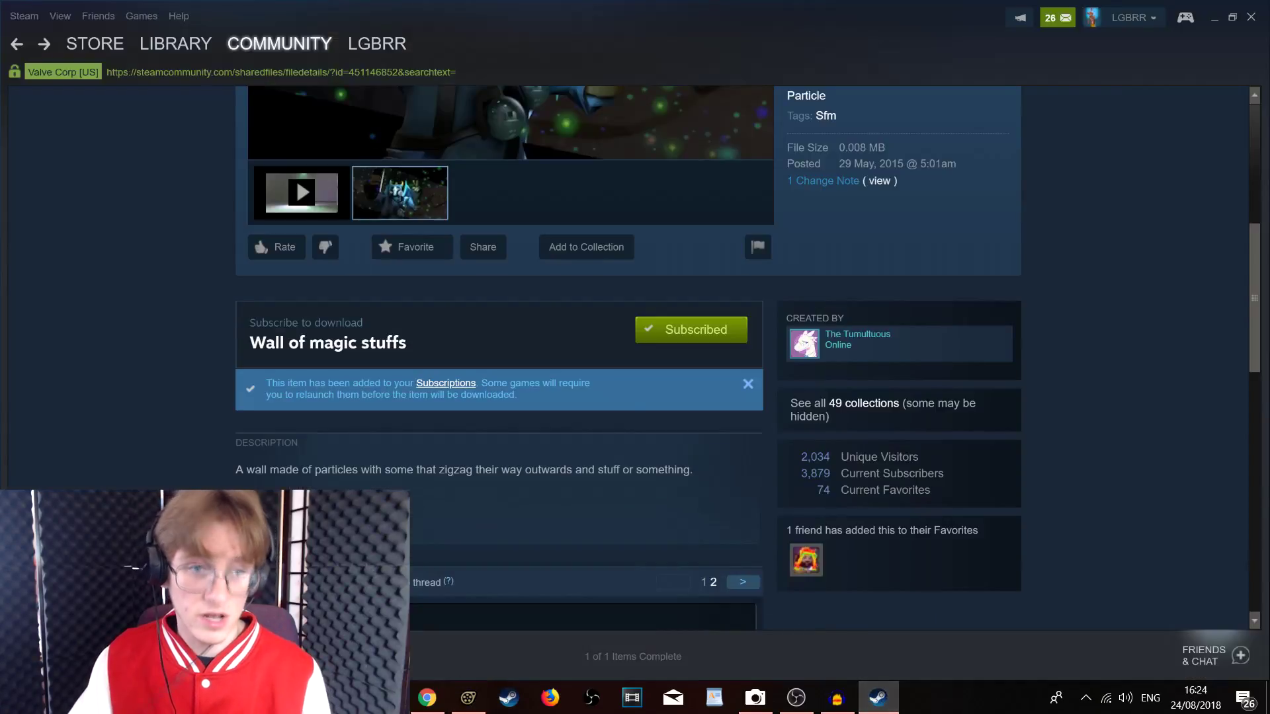
pyautogui.scroll(2, 628, 330)
pyautogui.scroll(-6, 315, 379)
pyautogui.scroll(2, 316, 378)
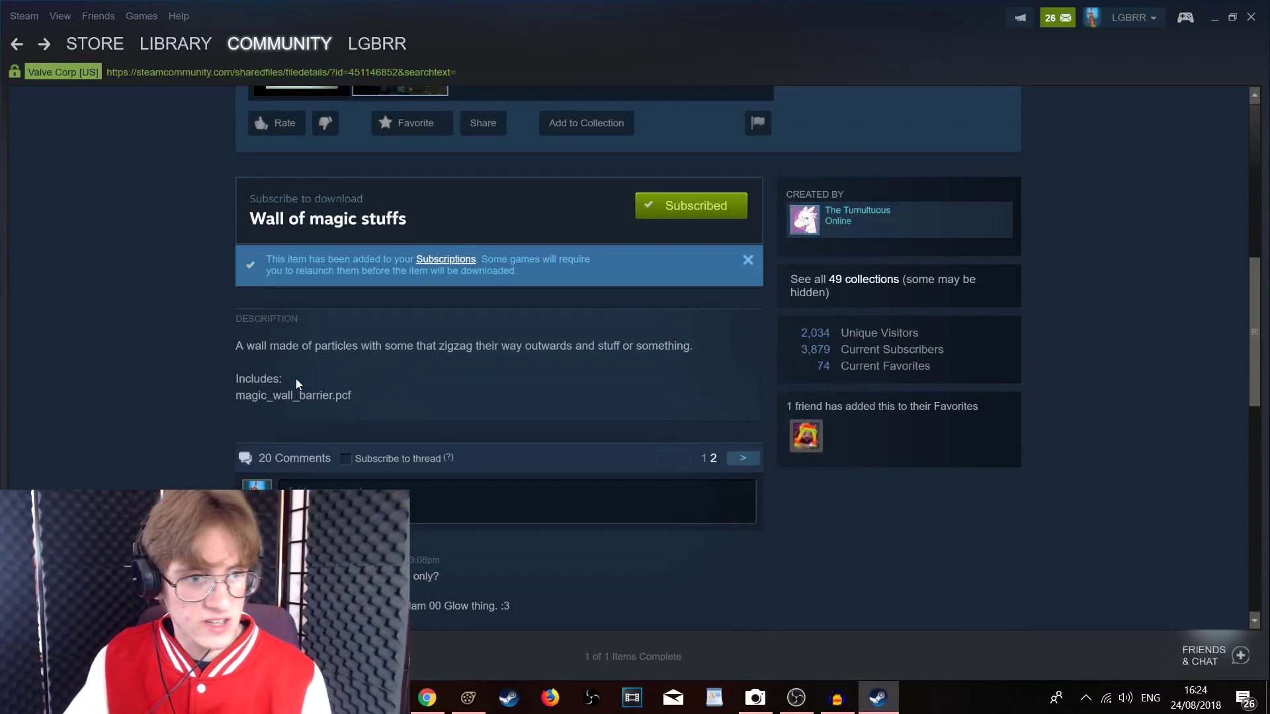
pyautogui.moveTo(296, 379); pyautogui.dragTo(240, 381)
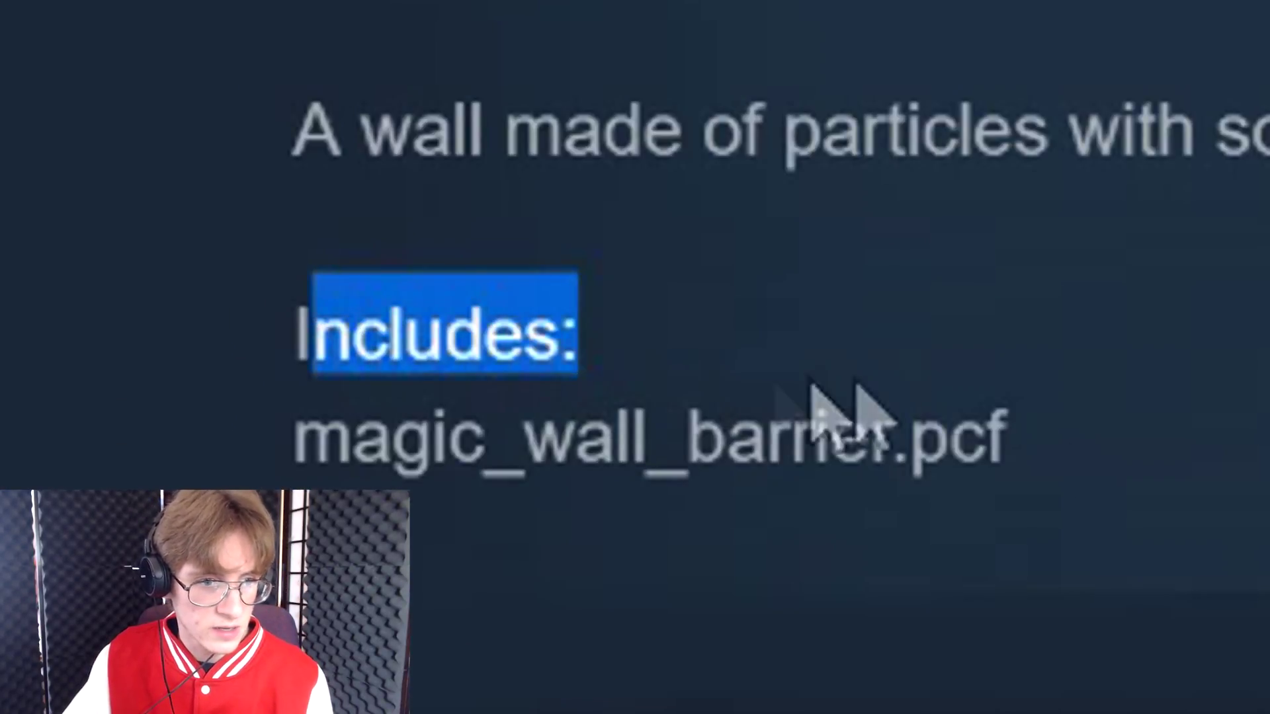
pyautogui.click(886, 413)
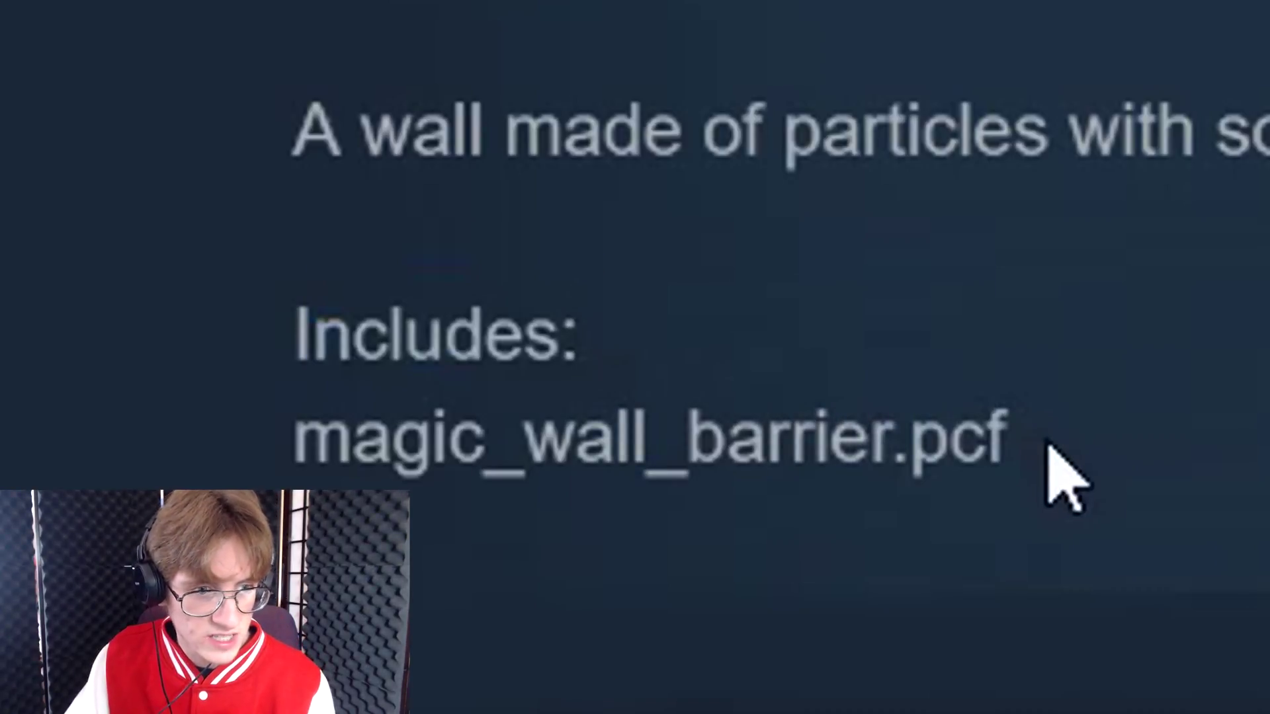
pyautogui.moveTo(1052, 449); pyautogui.dragTo(326, 423)
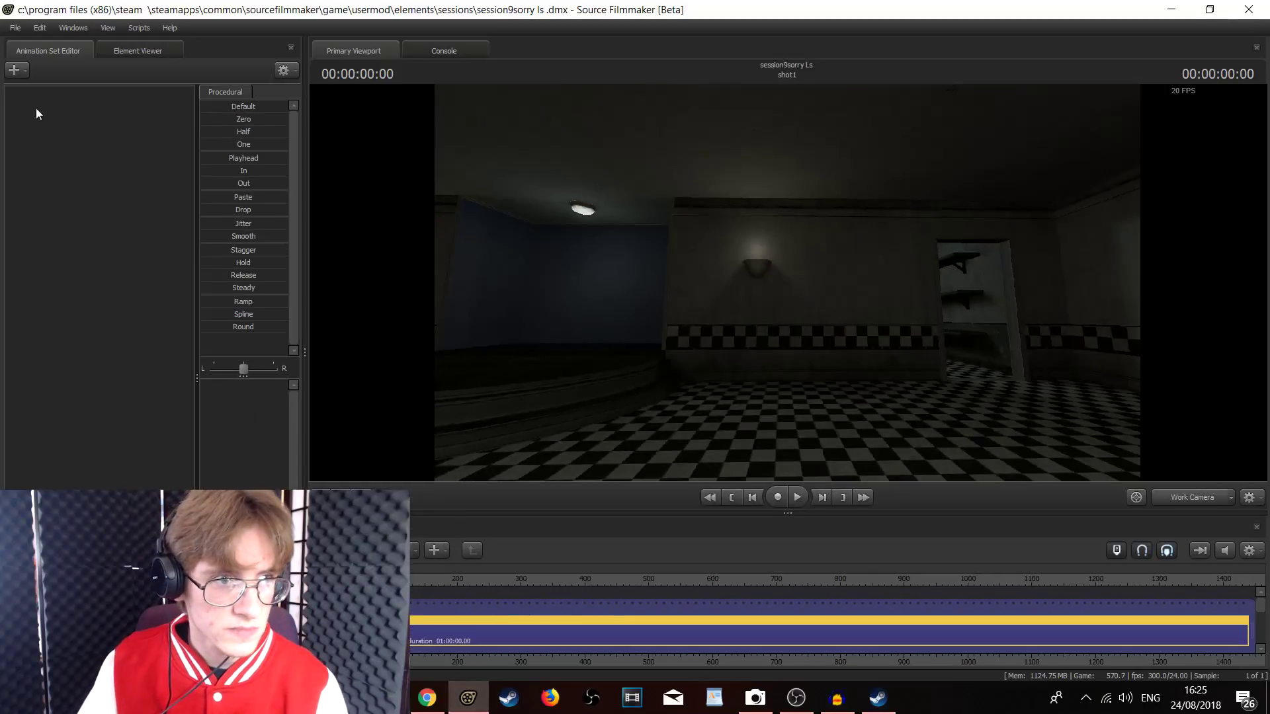
# Step: Start an animation set for a new particle system and browse for its definition file in the workshop/particles folder
pyautogui.click(17, 72)
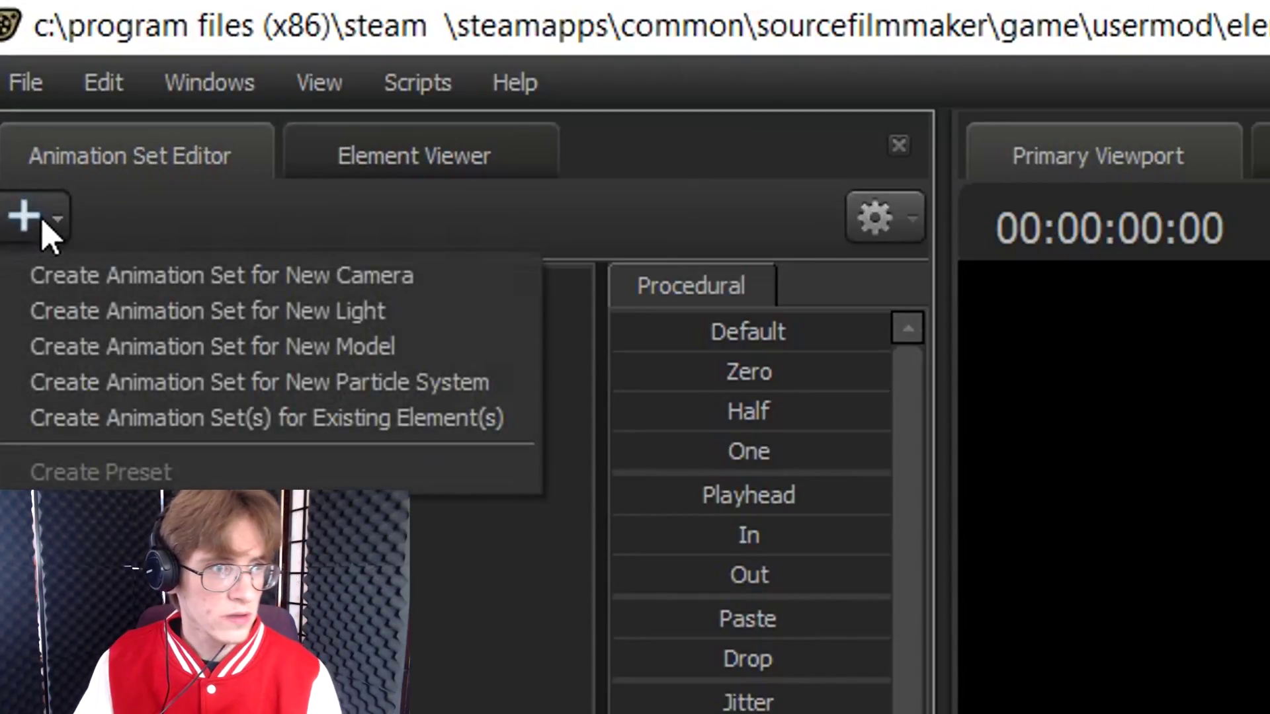
pyautogui.click(316, 390)
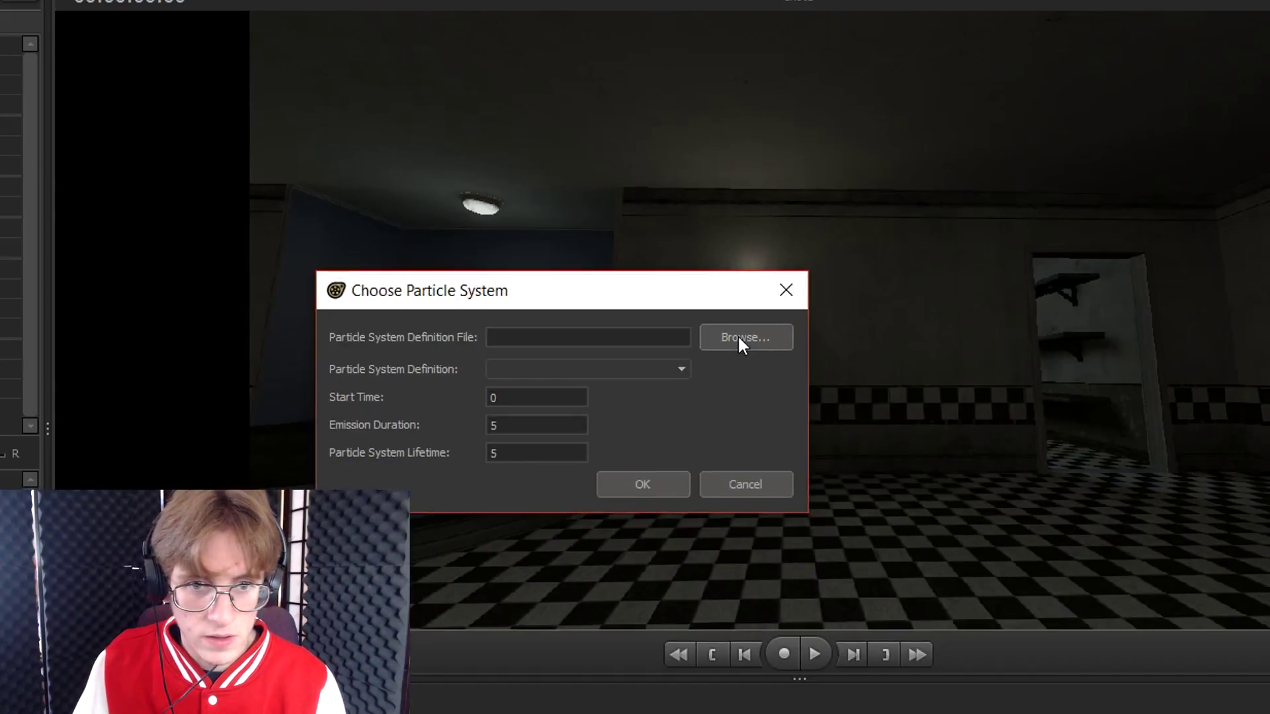
pyautogui.click(739, 339)
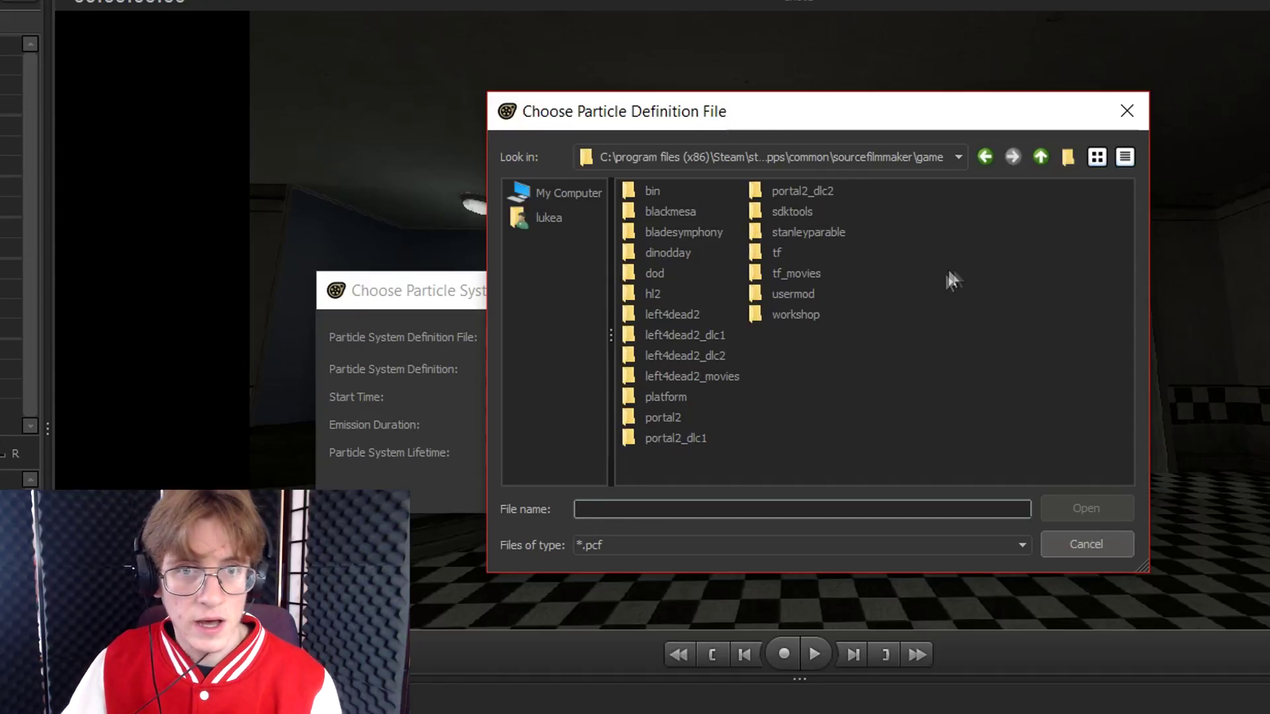
pyautogui.click(799, 310)
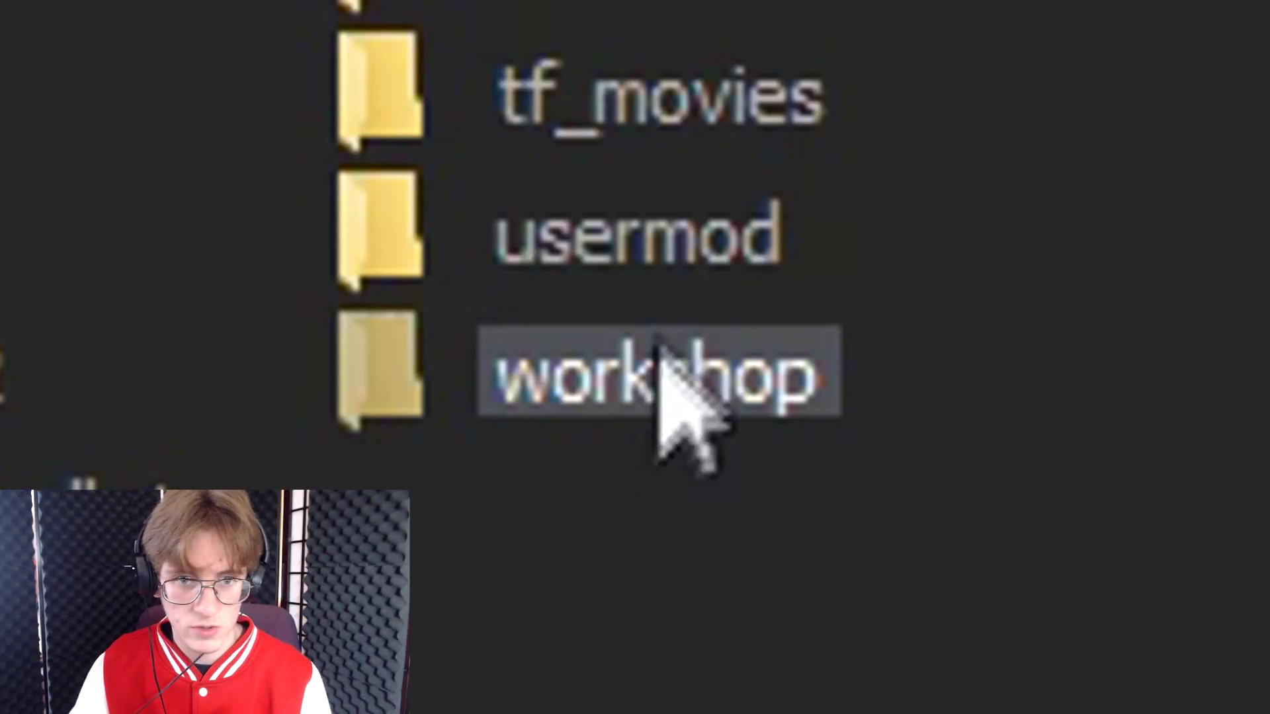
pyautogui.doubleClick(647, 363)
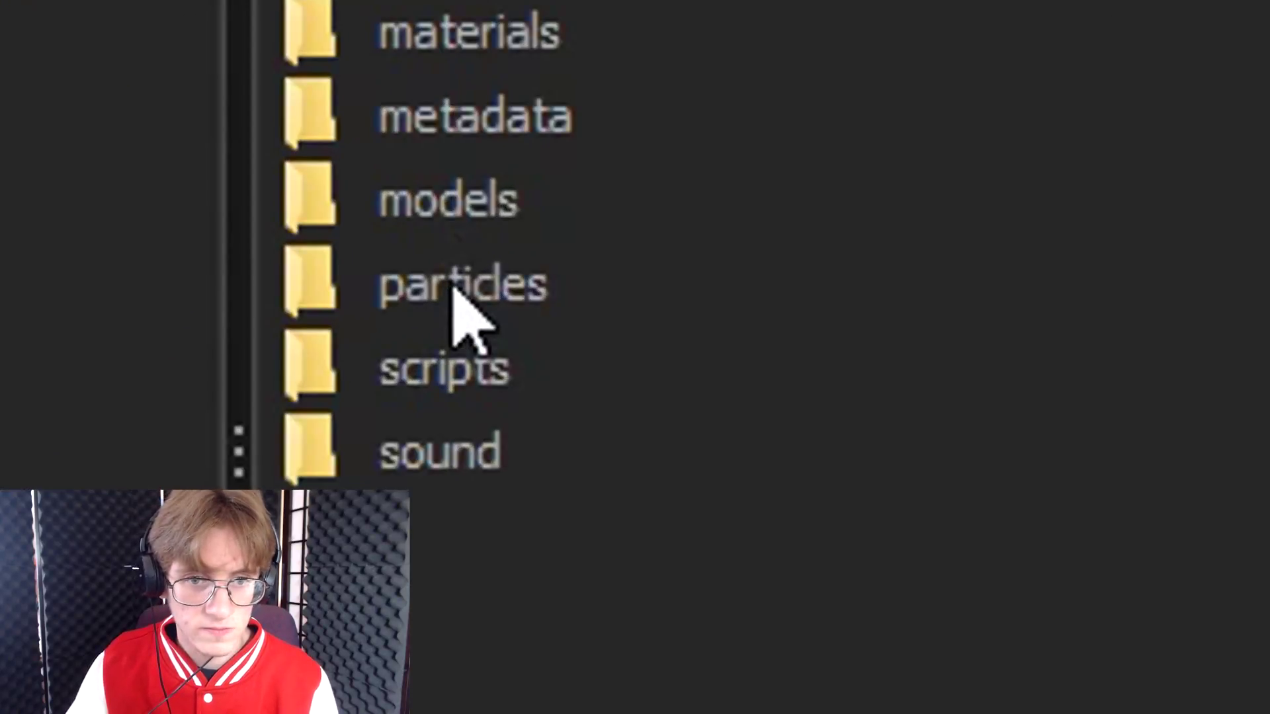
pyautogui.click(478, 338)
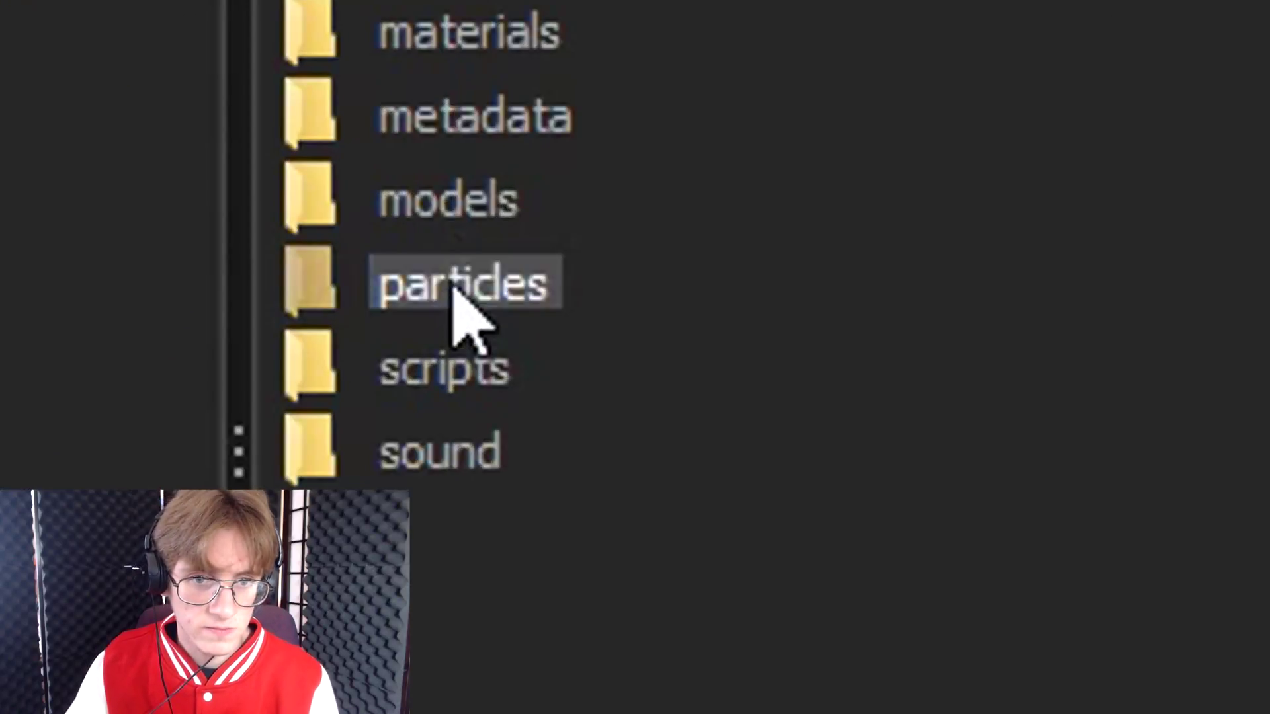
pyautogui.doubleClick(455, 287)
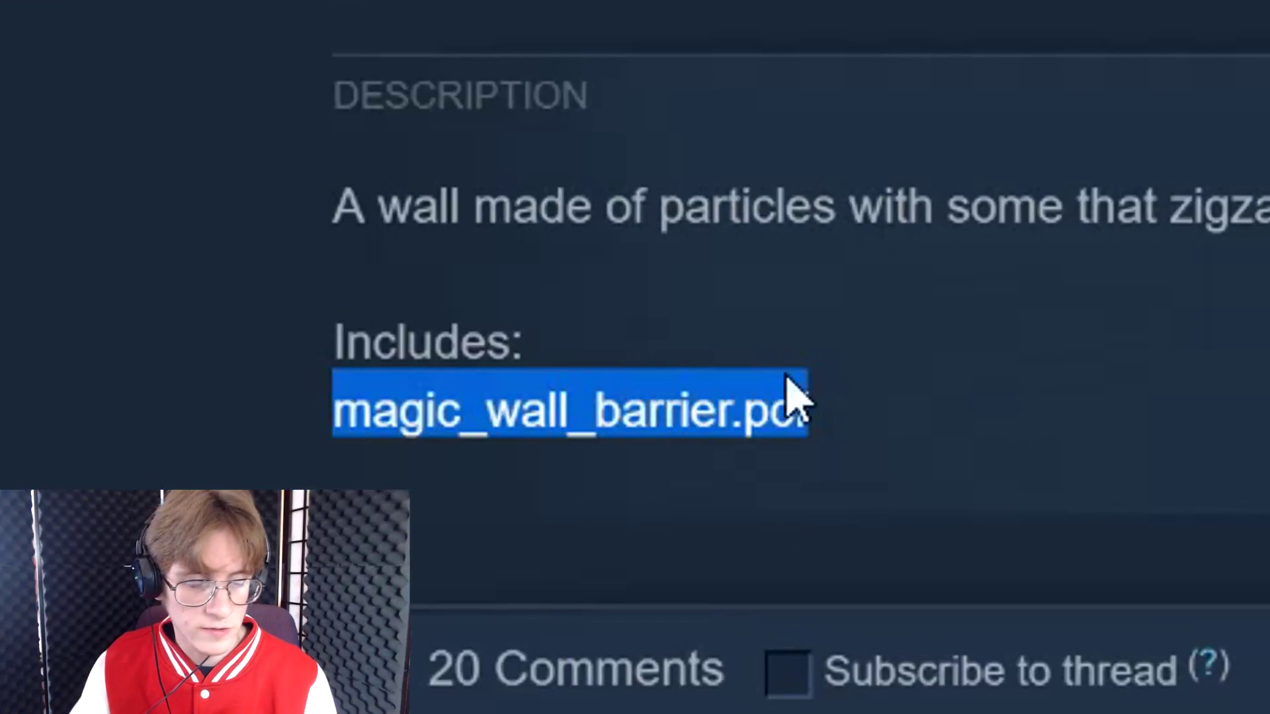
# Step: Check the .pcf name in the Steam item description and load magic_wall_barrier.pcf as the particle system definition file
pyautogui.moveTo(822, 431); pyautogui.dragTo(341, 469)
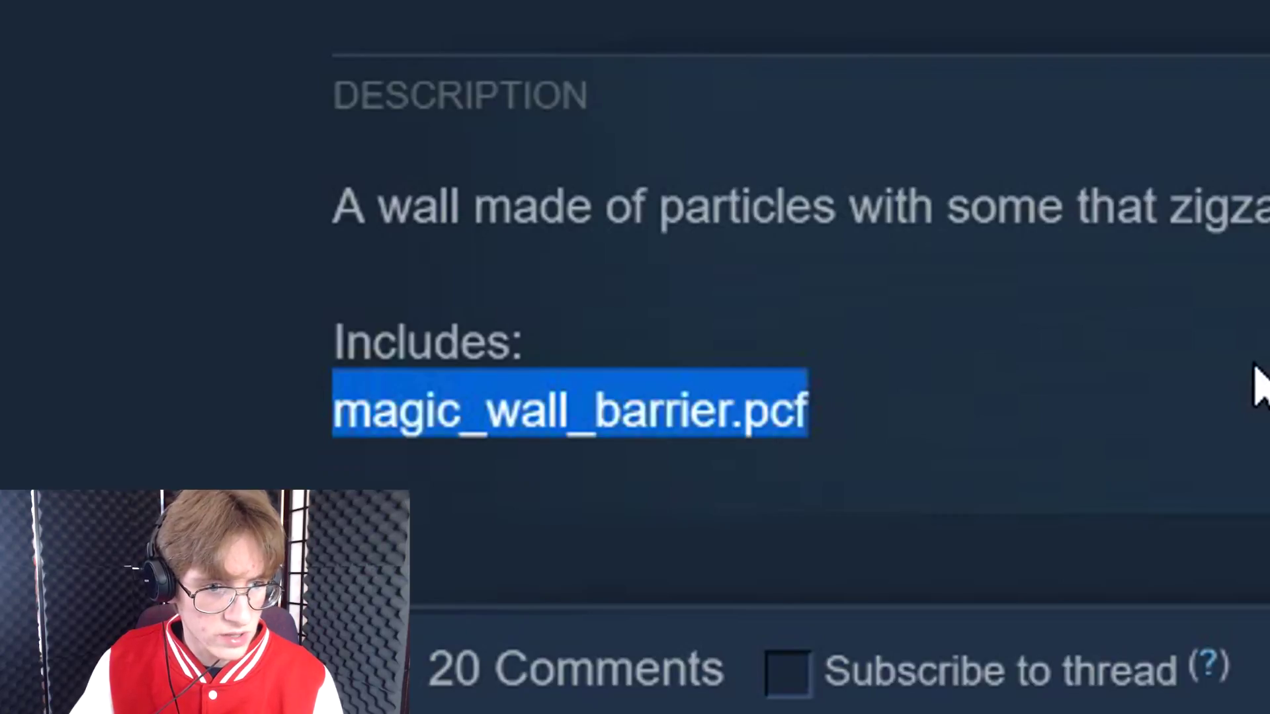
pyautogui.click(1260, 387)
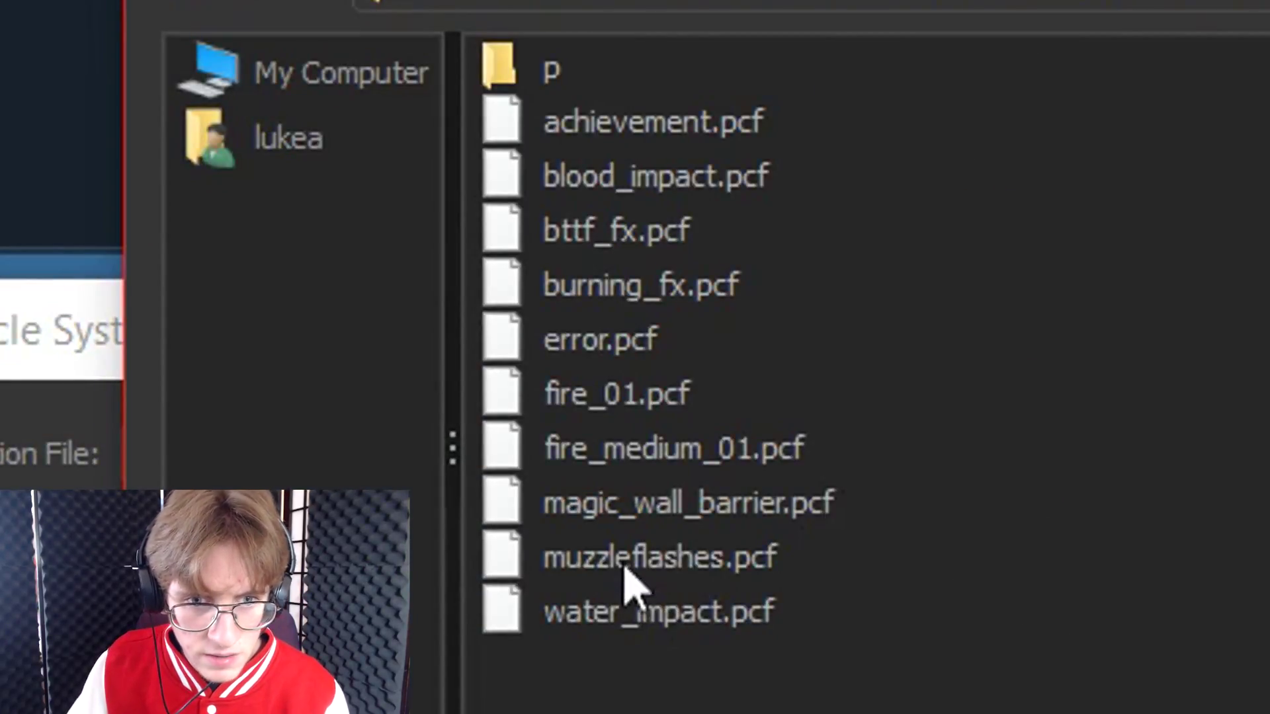
pyautogui.click(623, 522)
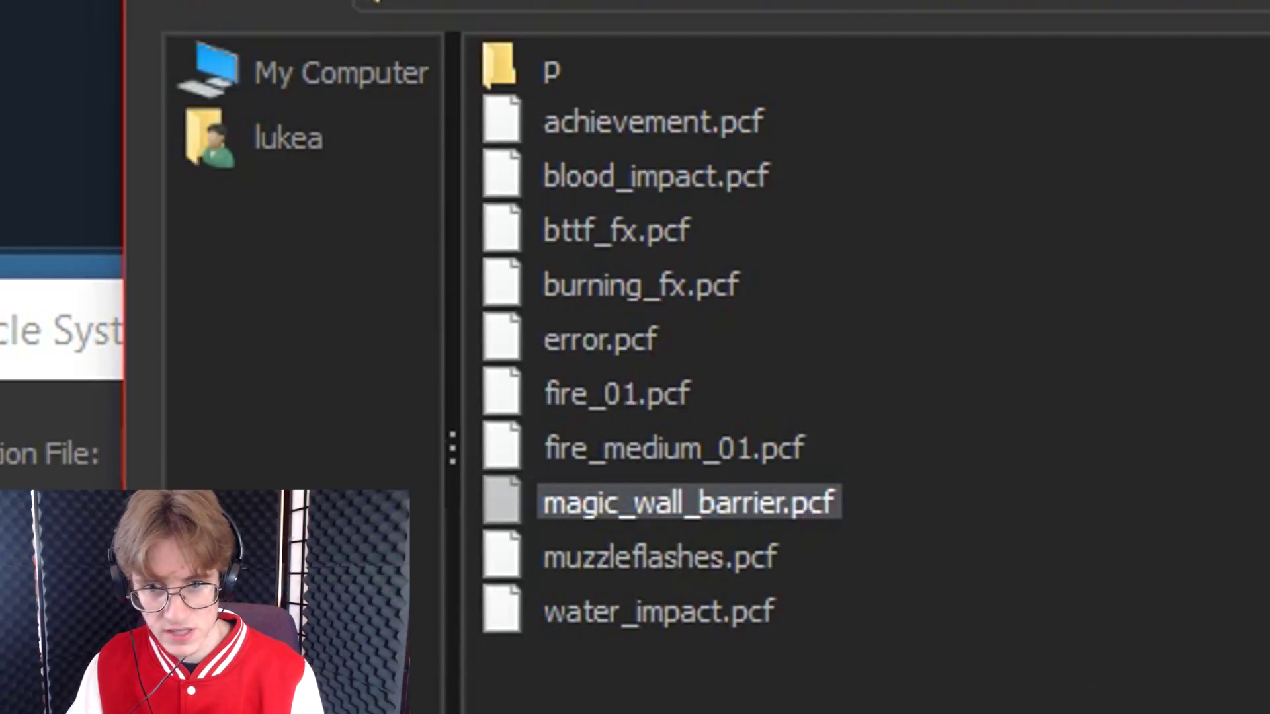
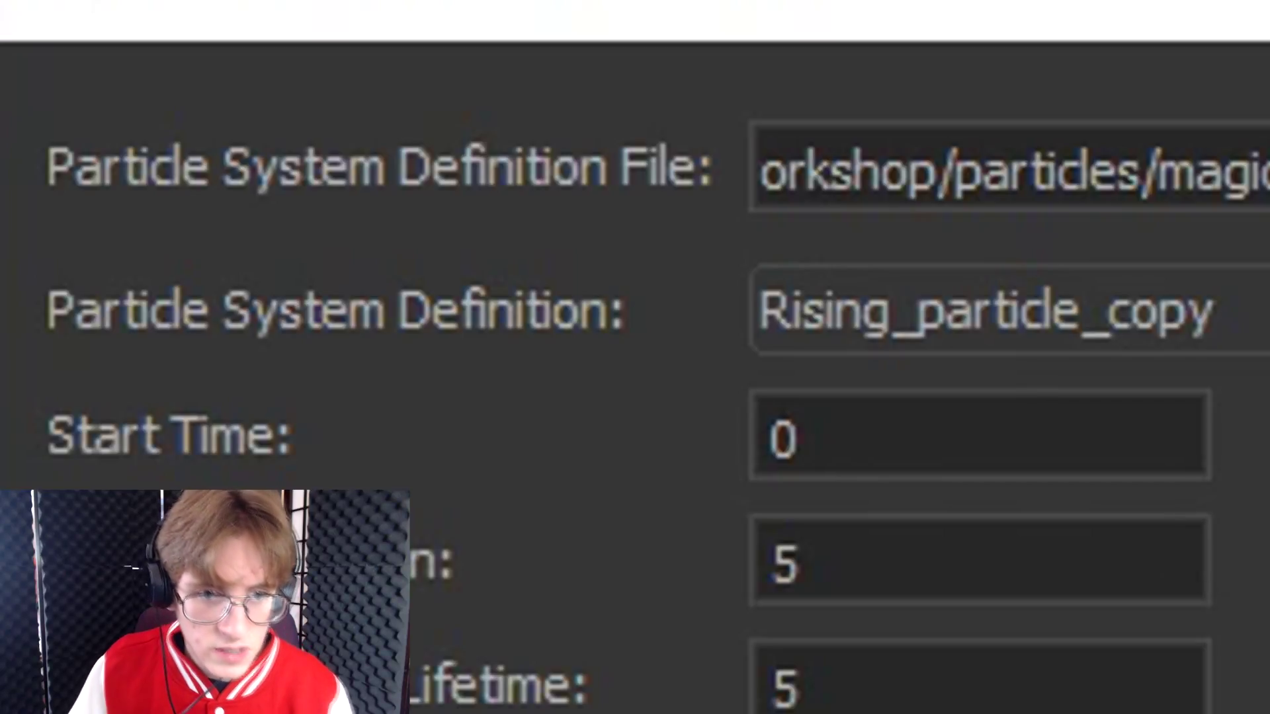
# Step: Choose the Rising_particle_copy definition with start time 0, emission duration 5 and lifetime 5, and create the particle system
pyautogui.click(885, 311)
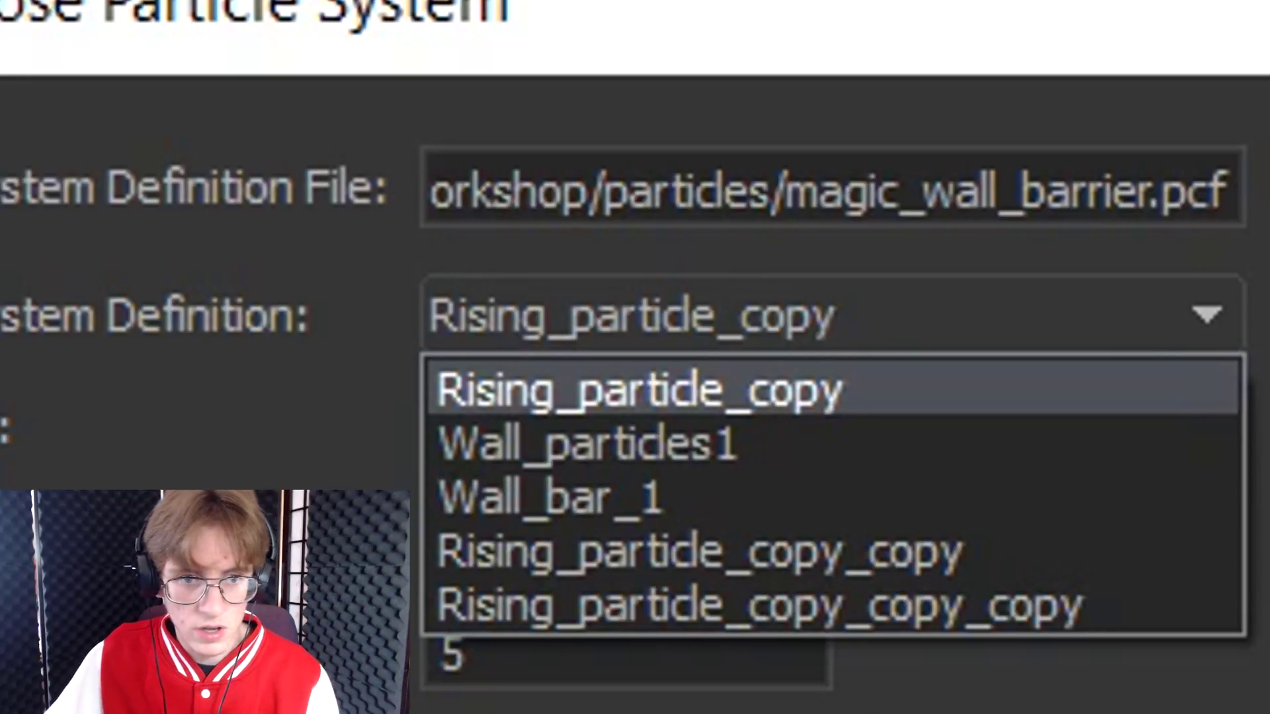
pyautogui.press('Return')
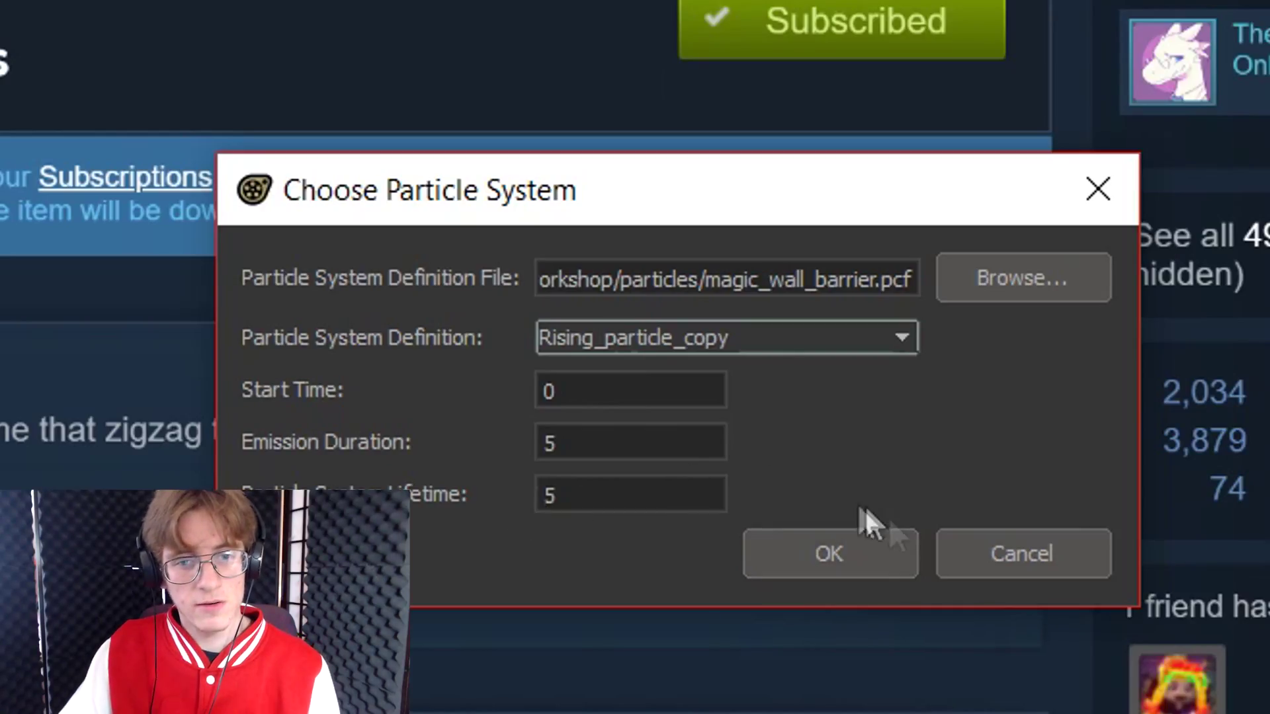
pyautogui.click(830, 574)
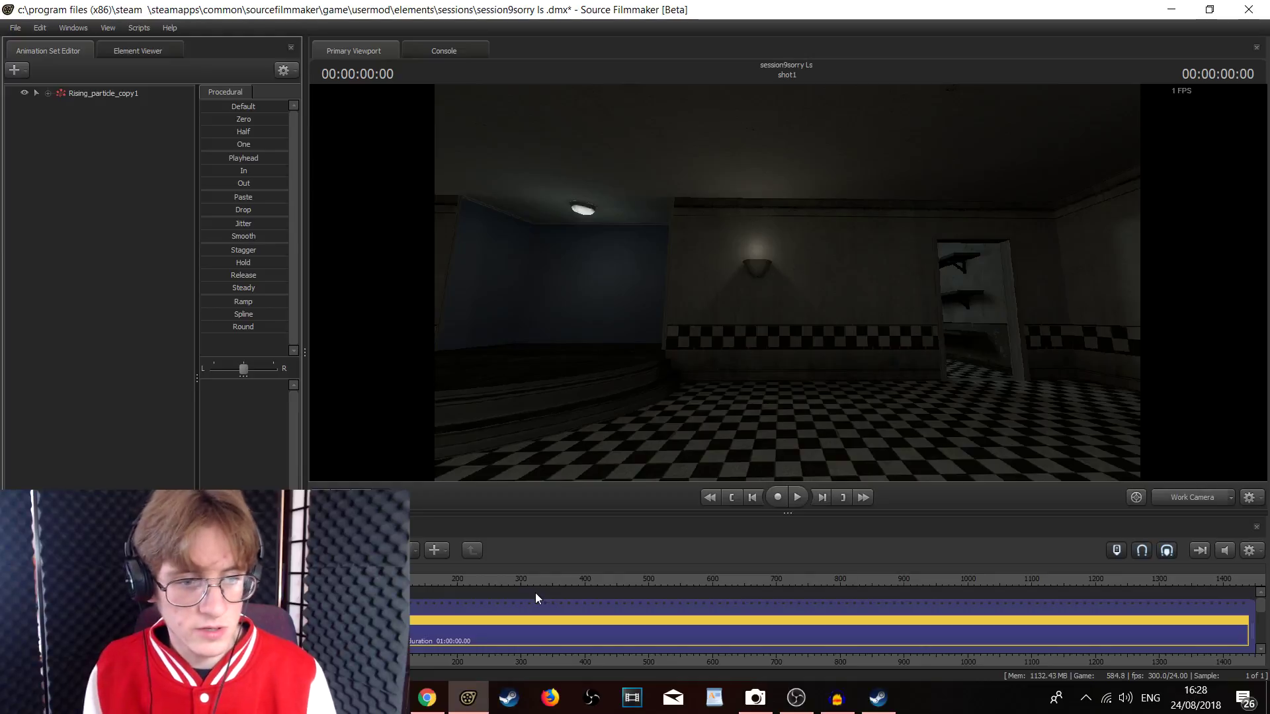
# Step: Play the shot, return the playhead to its start and play it again to look for the particle effect
pyautogui.press('space')
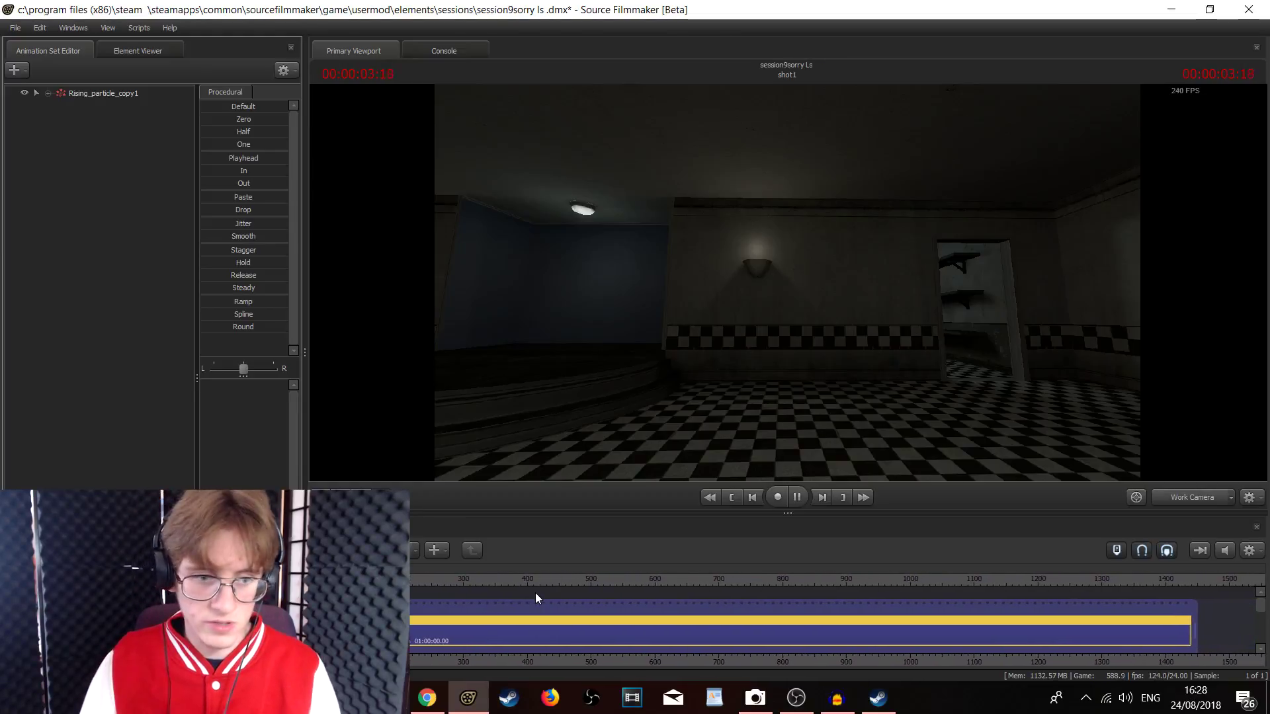
pyautogui.press('space')
pyautogui.click(732, 496)
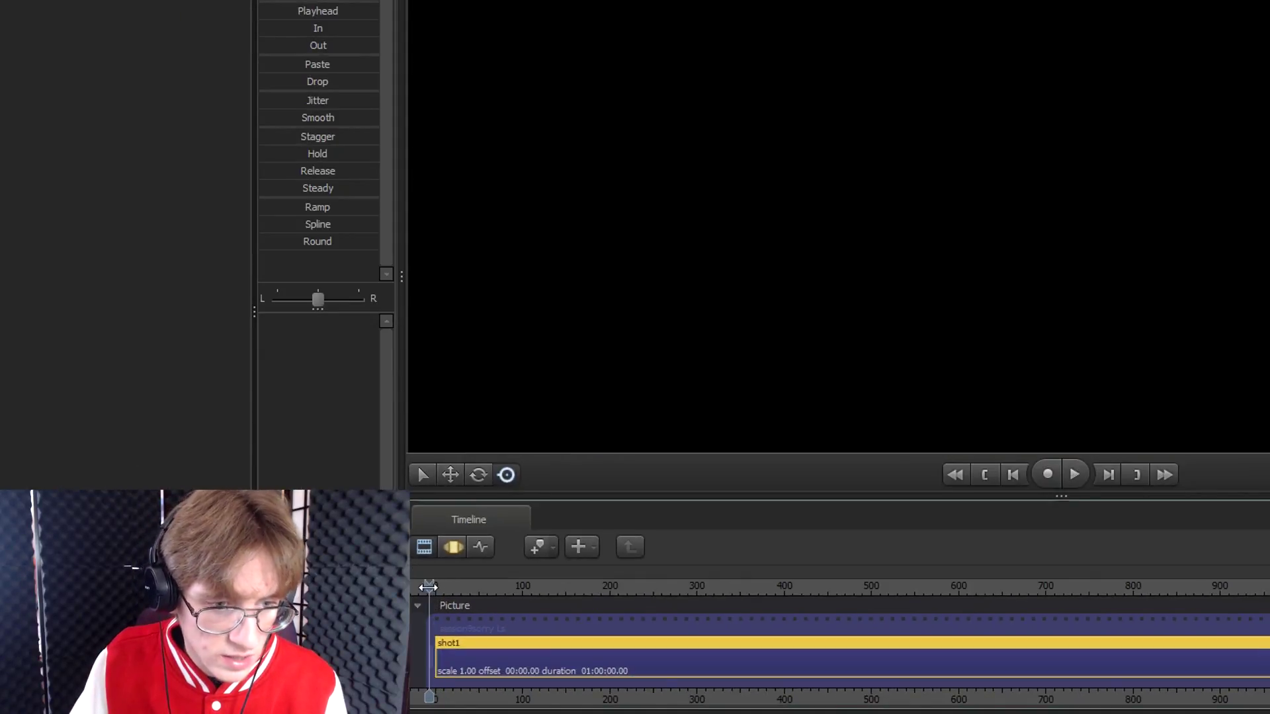
pyautogui.moveTo(428, 586); pyautogui.dragTo(437, 587)
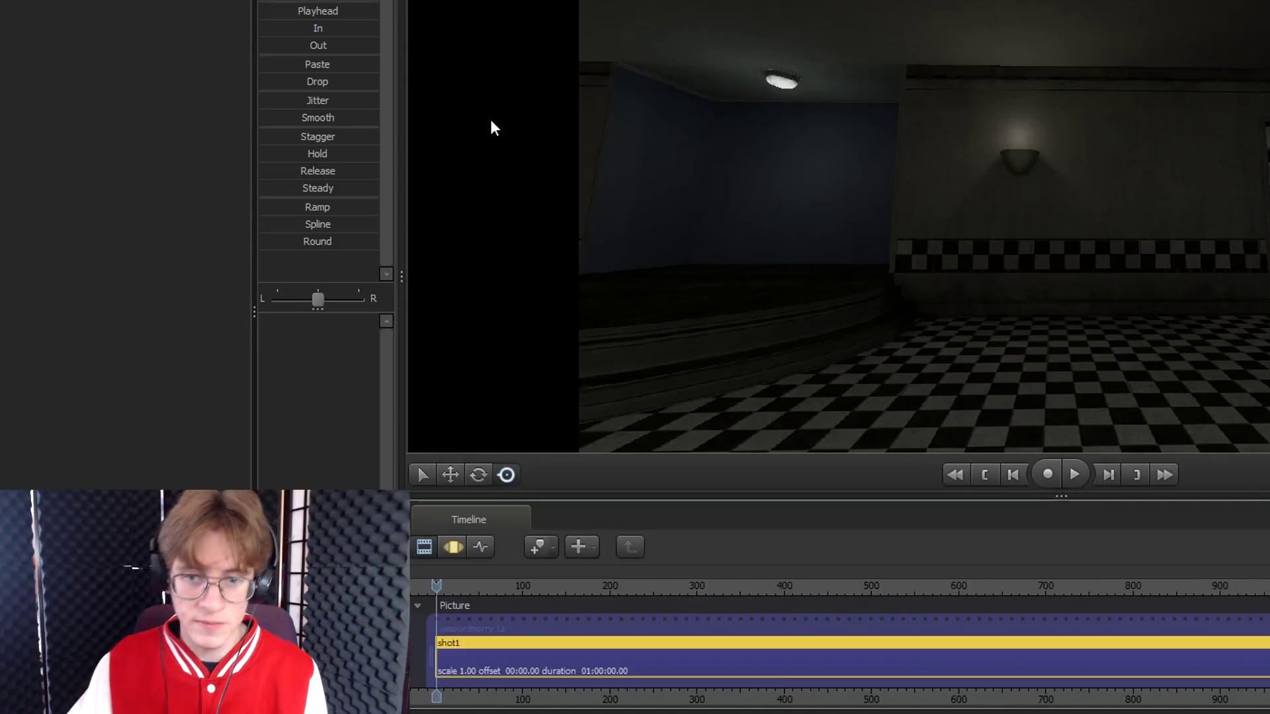
pyautogui.press('space')
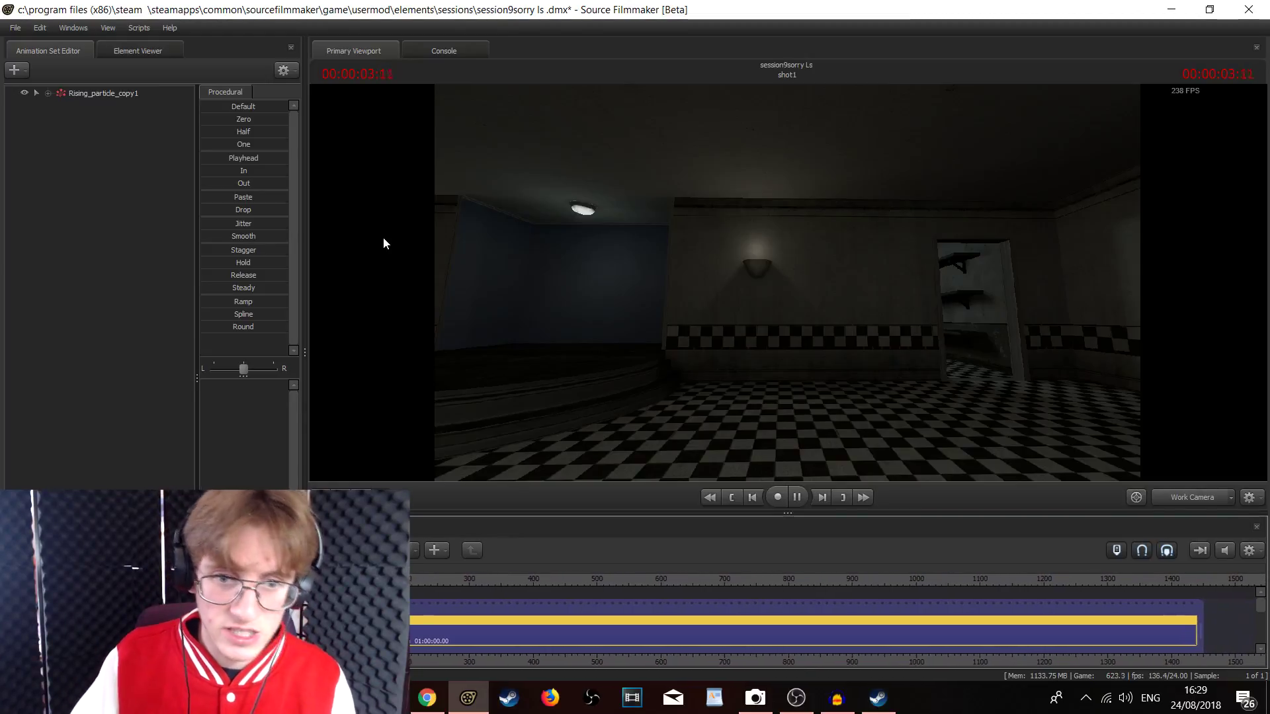
pyautogui.press('space')
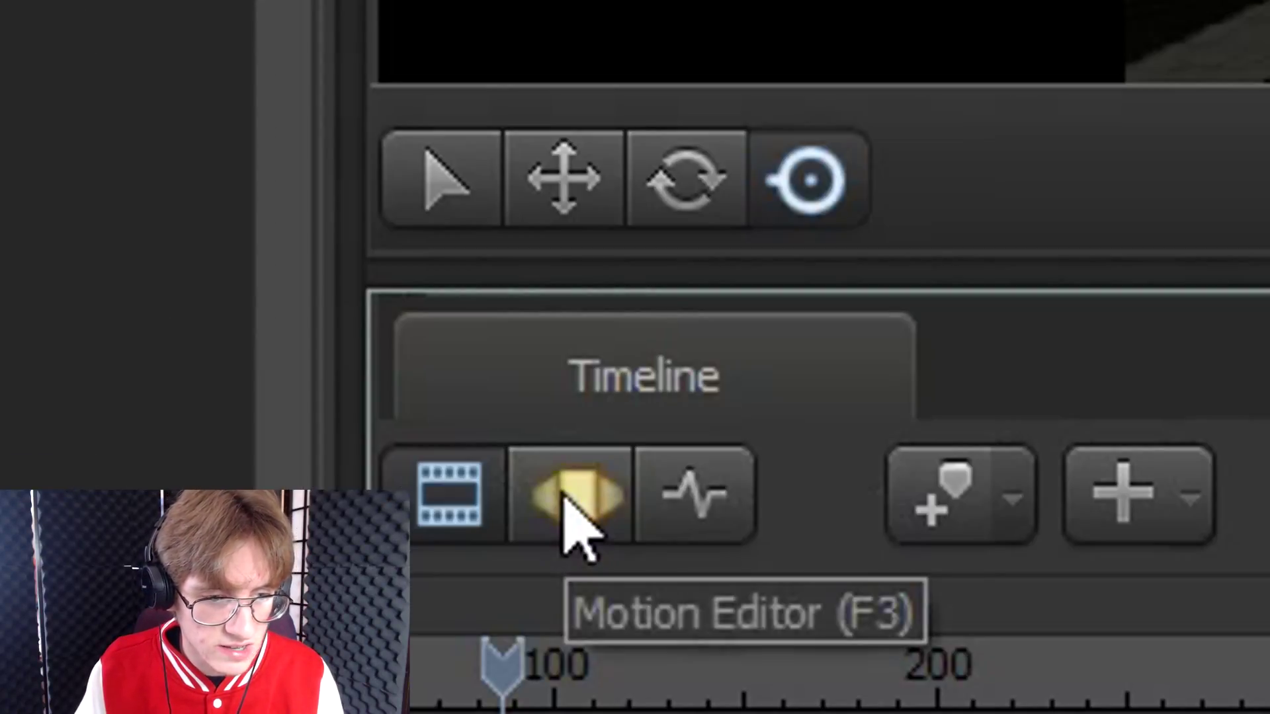
# Step: Switch to the Motion Editor and move the particle system from the kitchen doorway onto the stage by the blue alcove
pyautogui.click(336, 551)
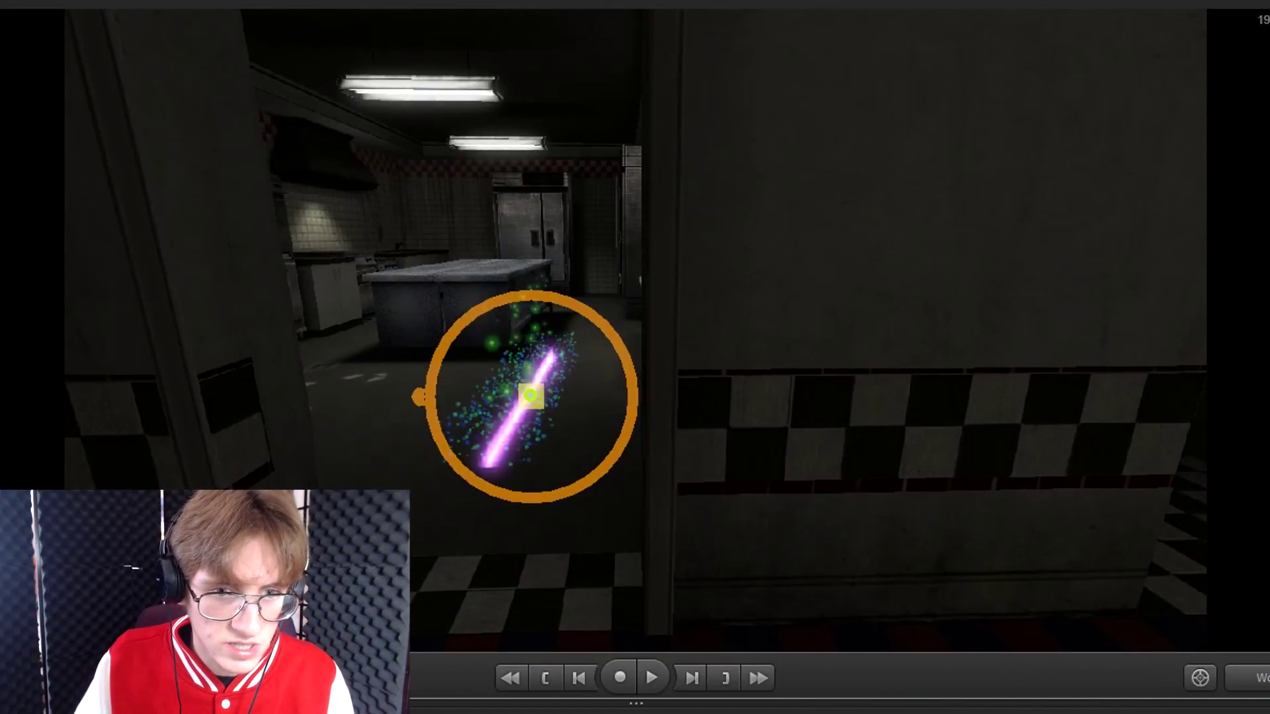
pyautogui.click(528, 405)
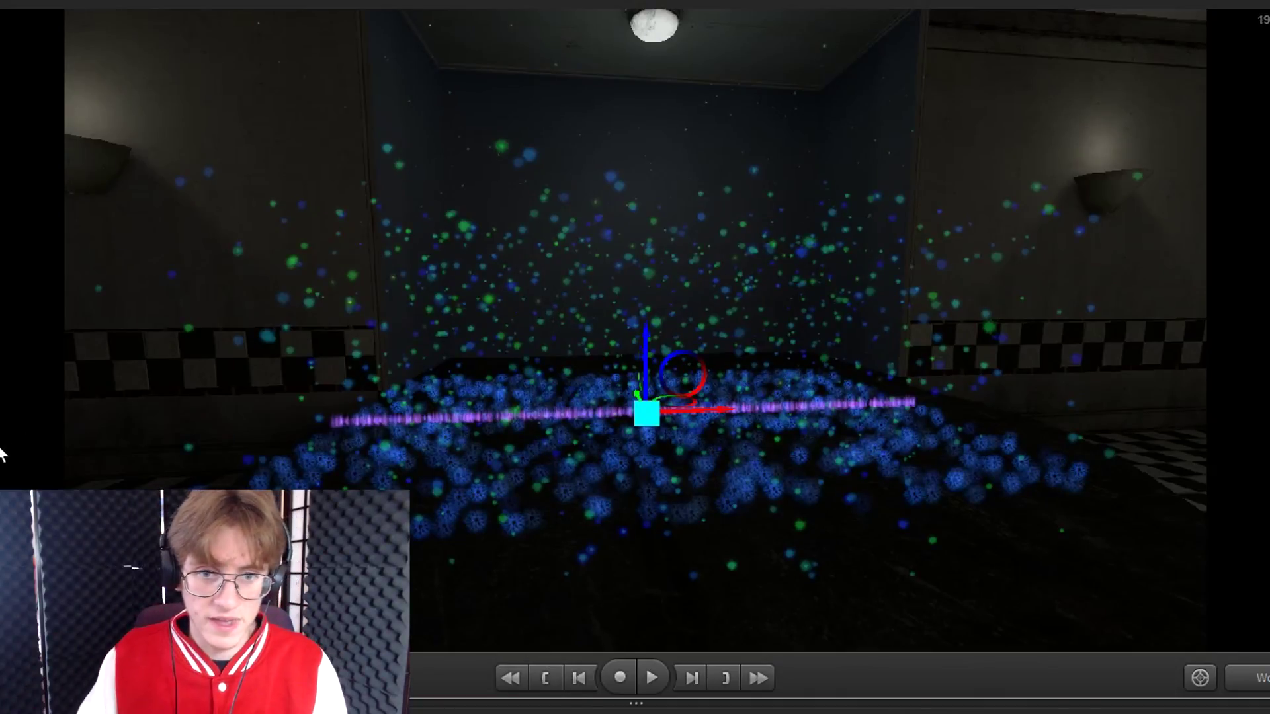
# Step: Play the particle effect on the stage, return the playhead to the start of the shot and play it again
pyautogui.press('space')
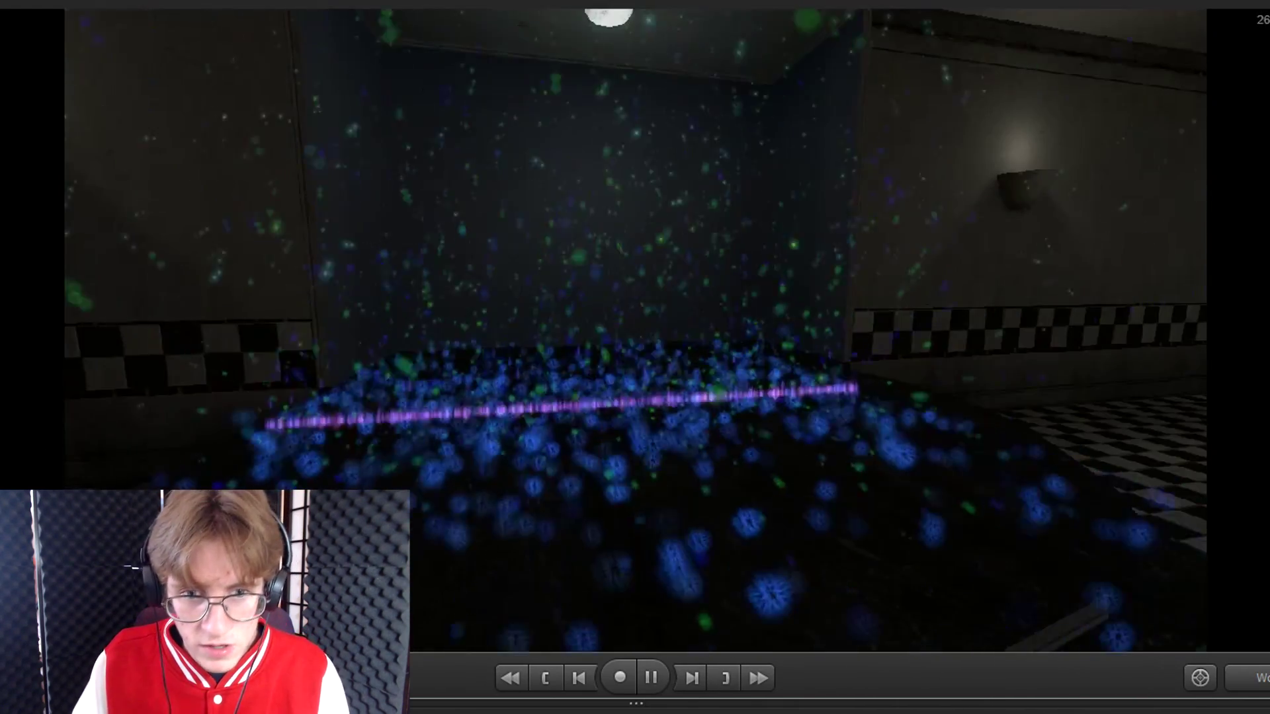
pyautogui.press('space')
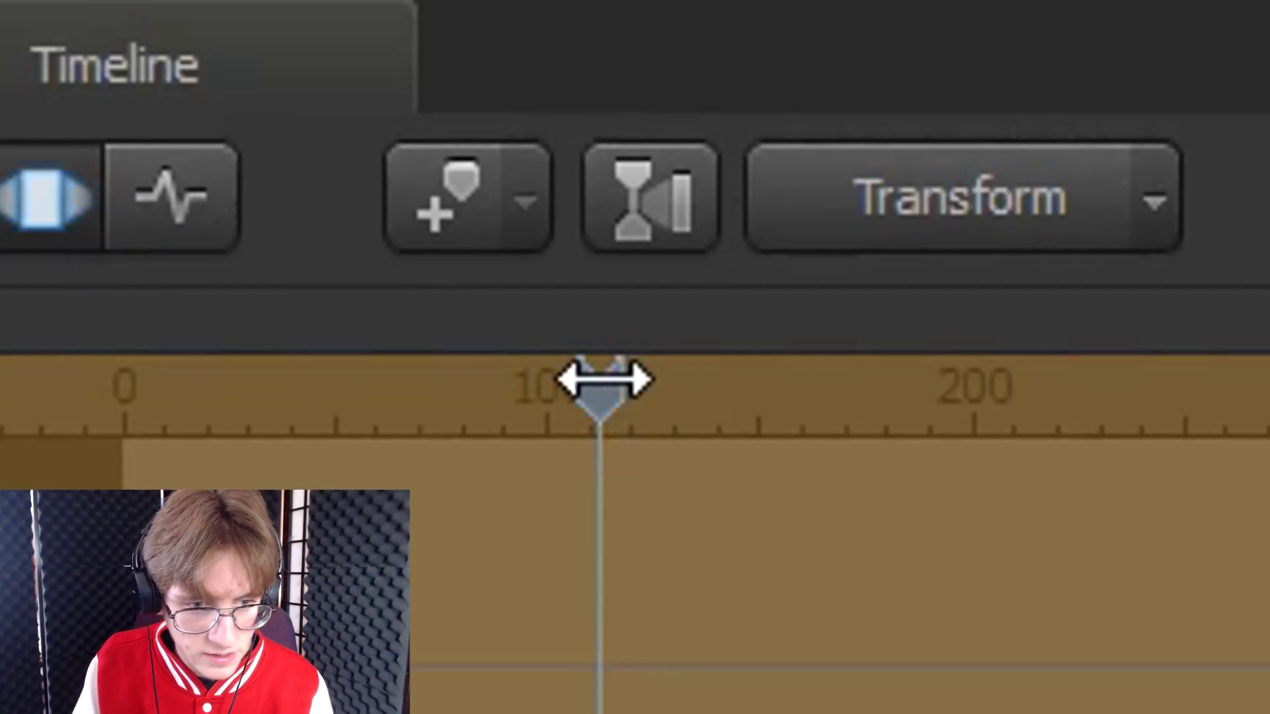
pyautogui.moveTo(603, 380); pyautogui.dragTo(119, 468)
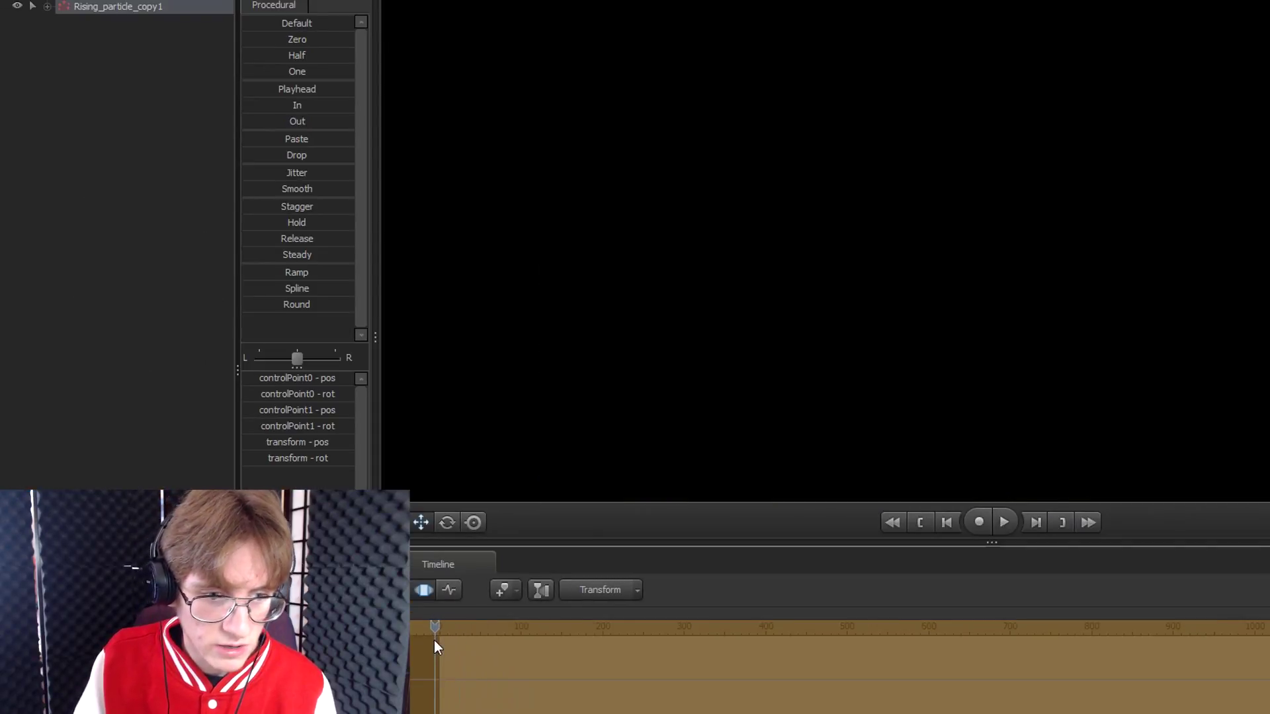
pyautogui.moveTo(435, 641); pyautogui.dragTo(445, 633)
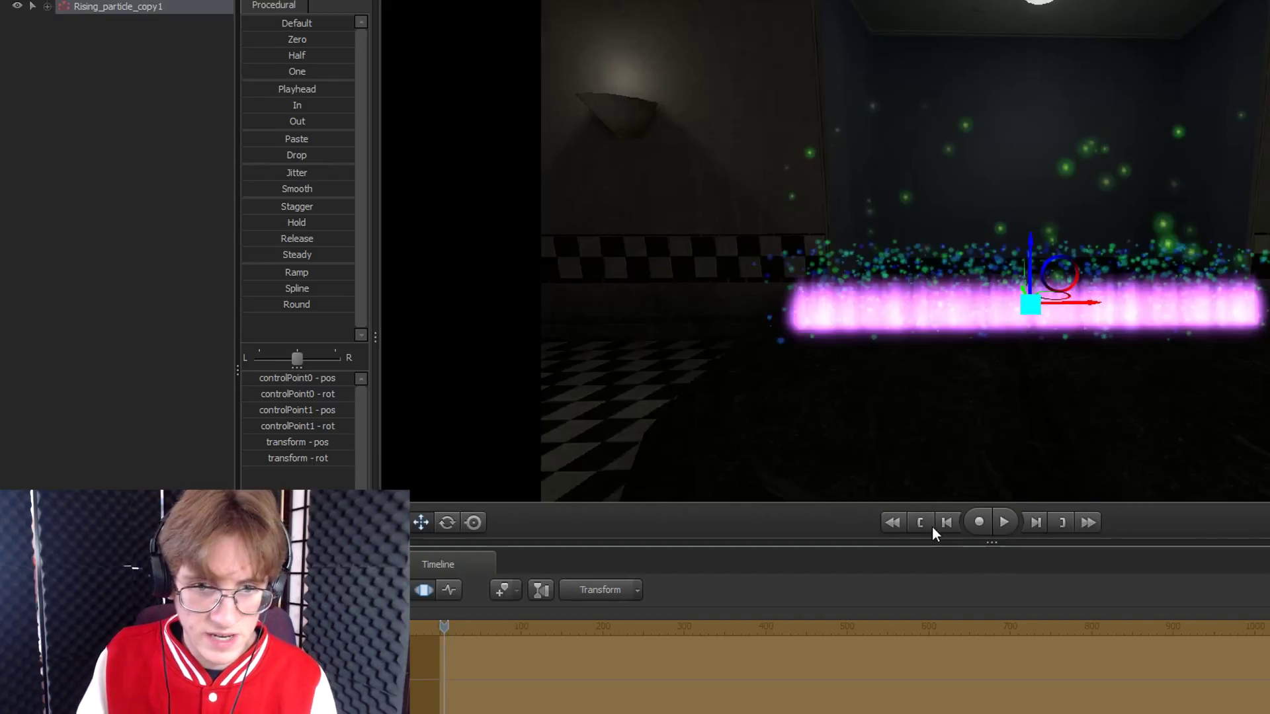
pyautogui.click(930, 524)
pyautogui.press('space')
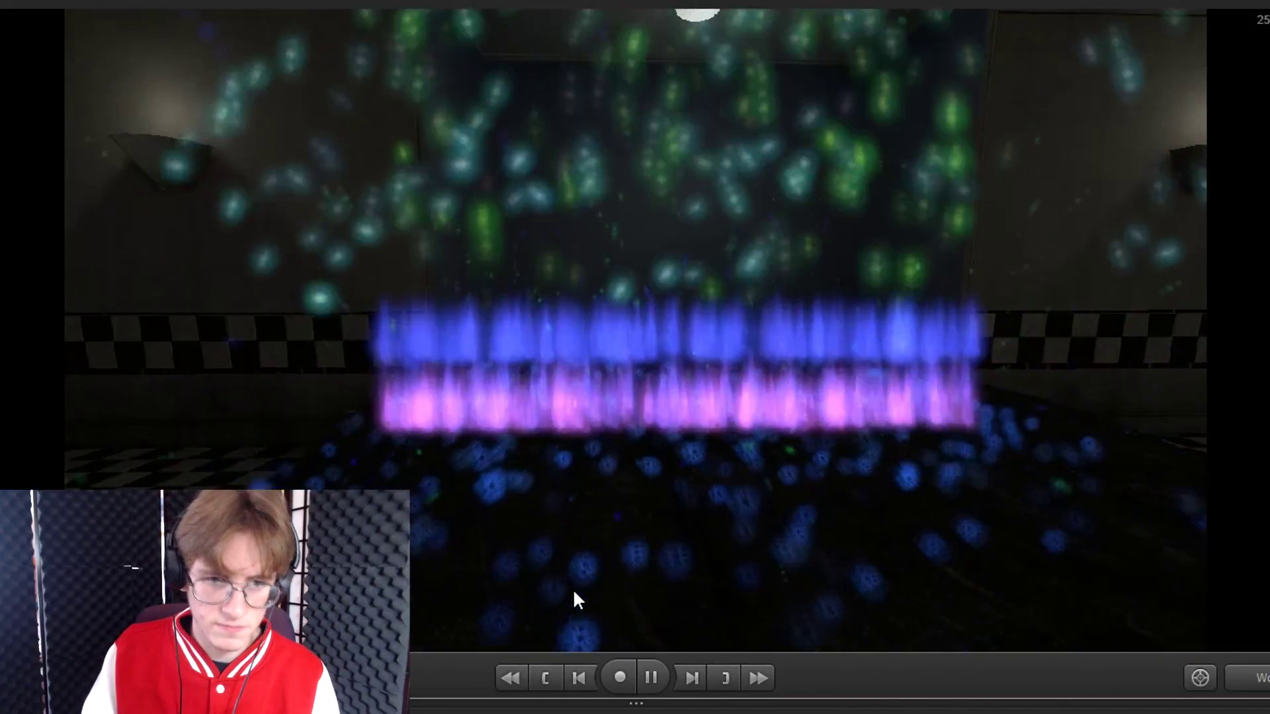
pyautogui.press('space')
# Step: Switch to the Rotate tool and examine the playing particle effect from the front and from the side
pyautogui.press('e')
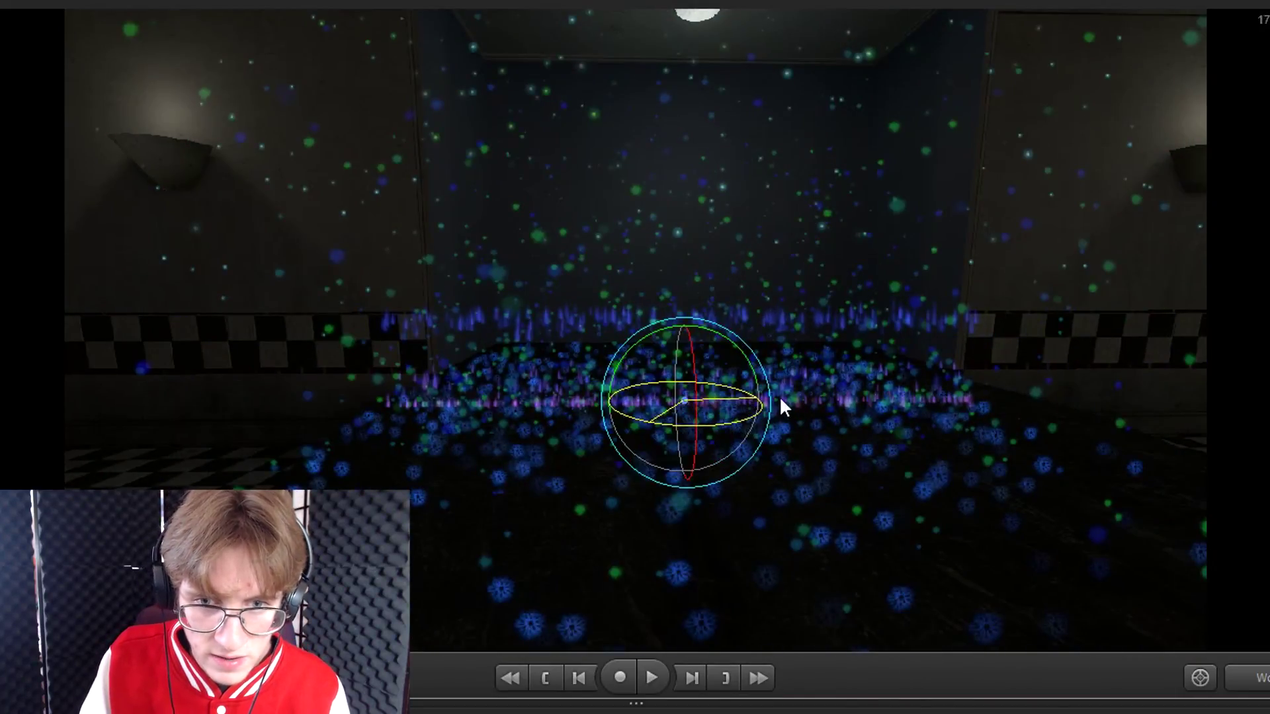
pyautogui.press('space')
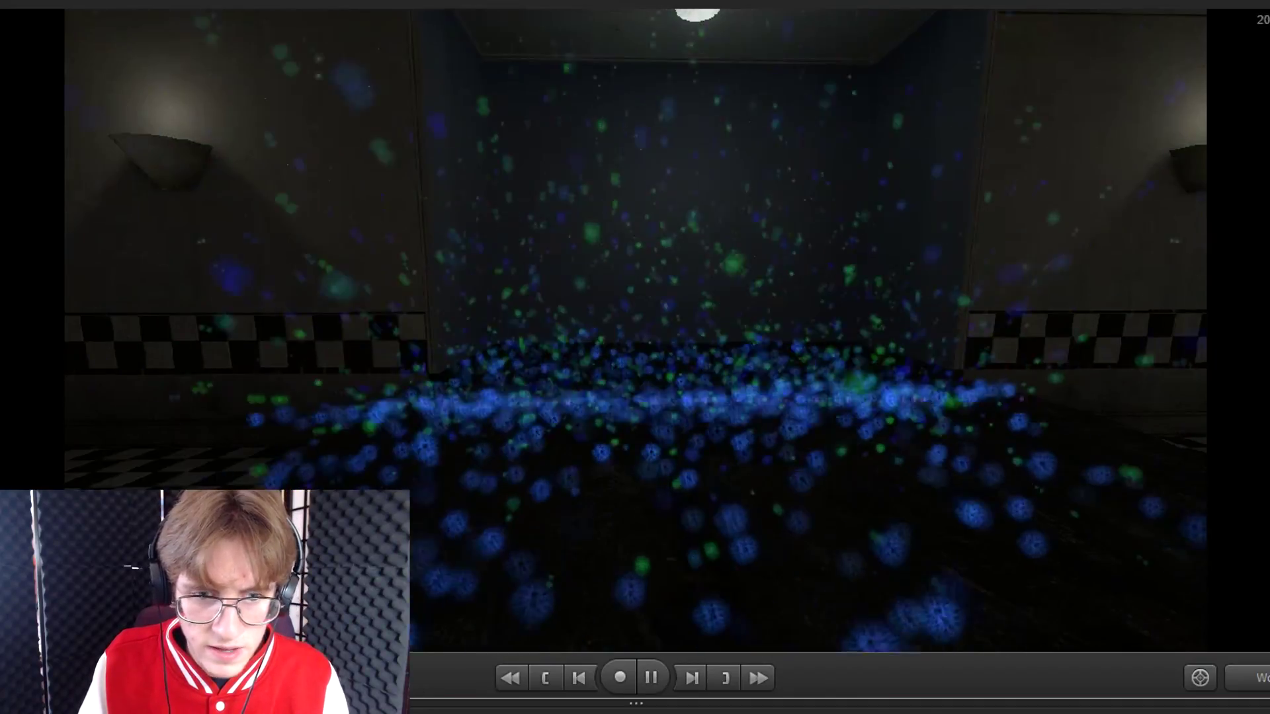
pyautogui.press('space')
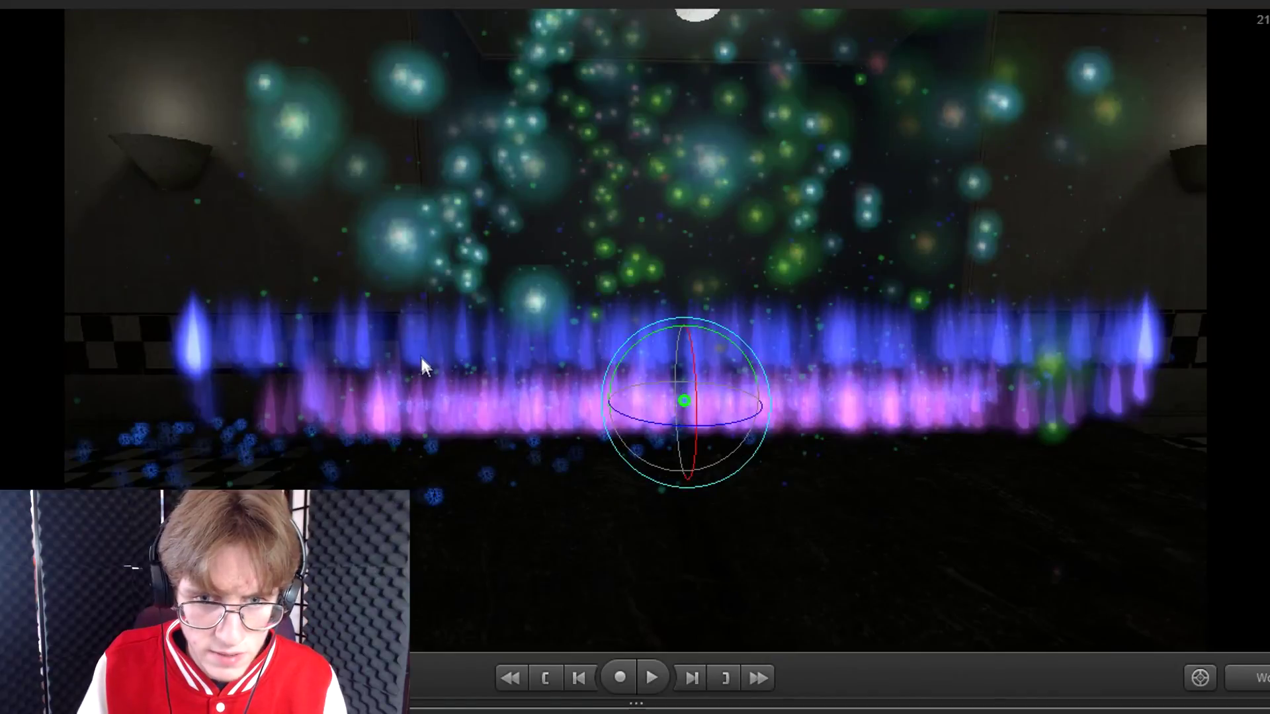
pyautogui.moveTo(562, 369); pyautogui.dragTo(1014, 353)
pyautogui.press('space')
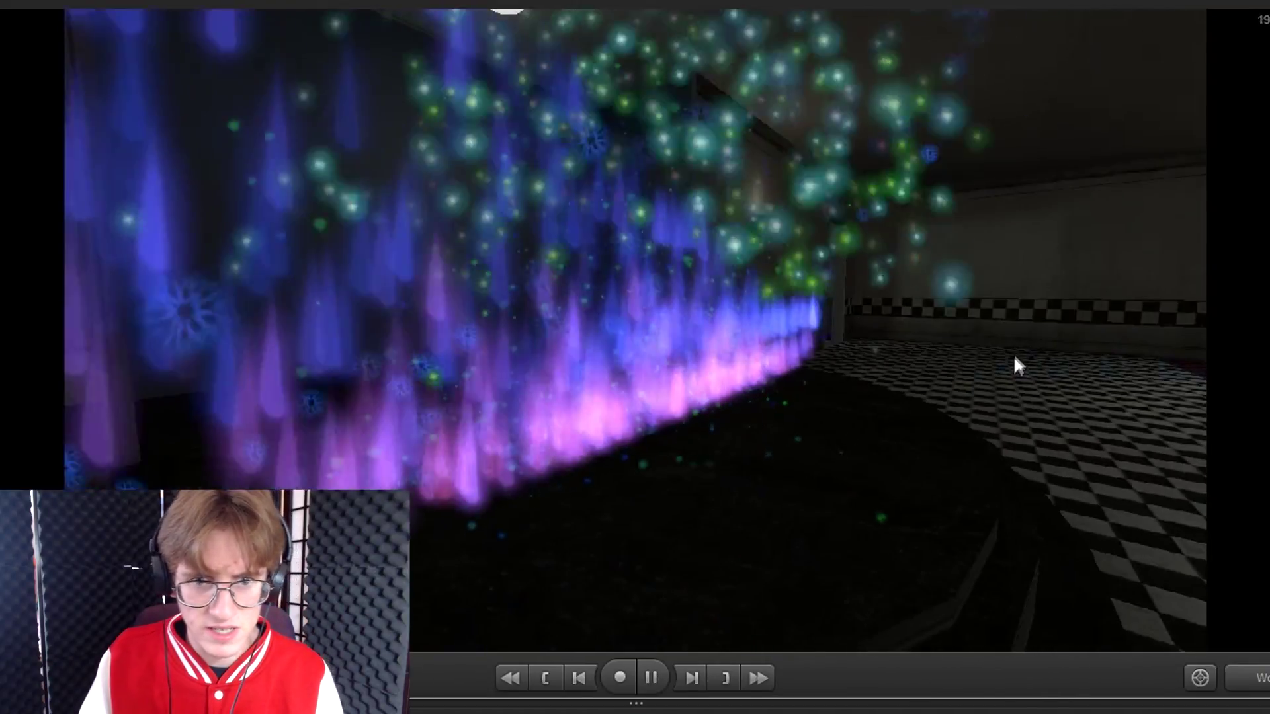
pyautogui.press('space')
pyautogui.press('space')
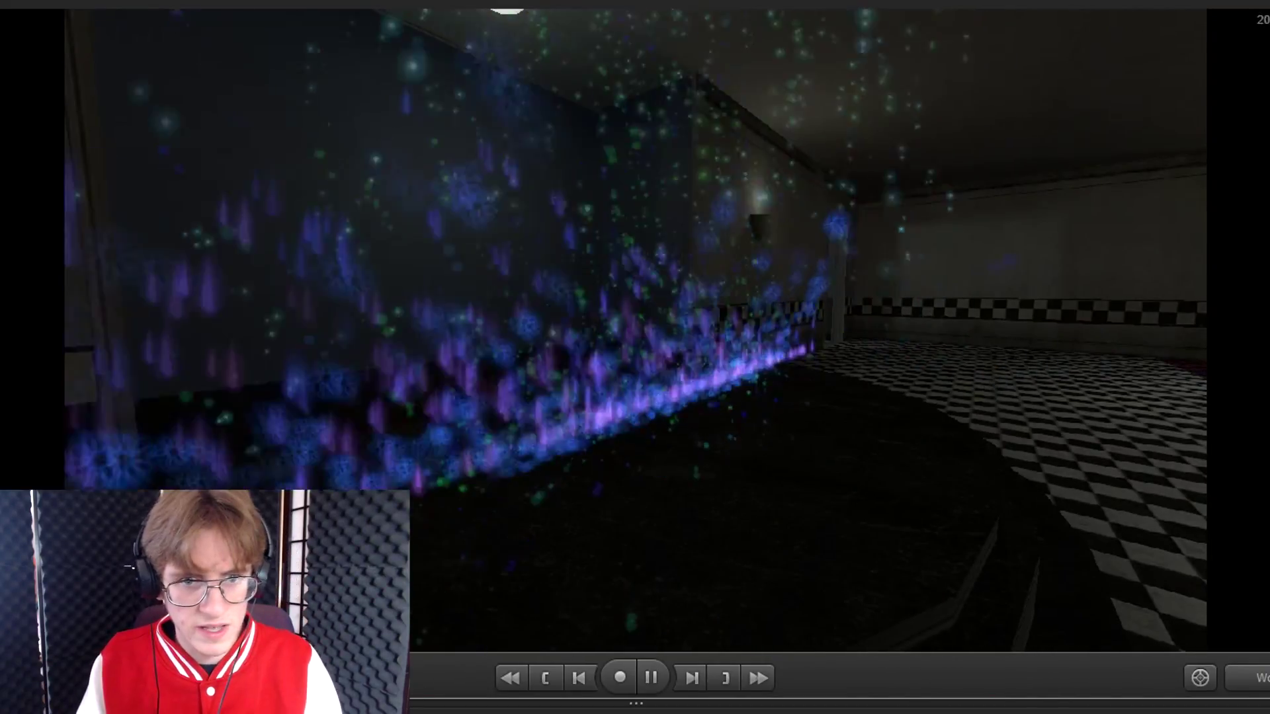
pyautogui.press('space')
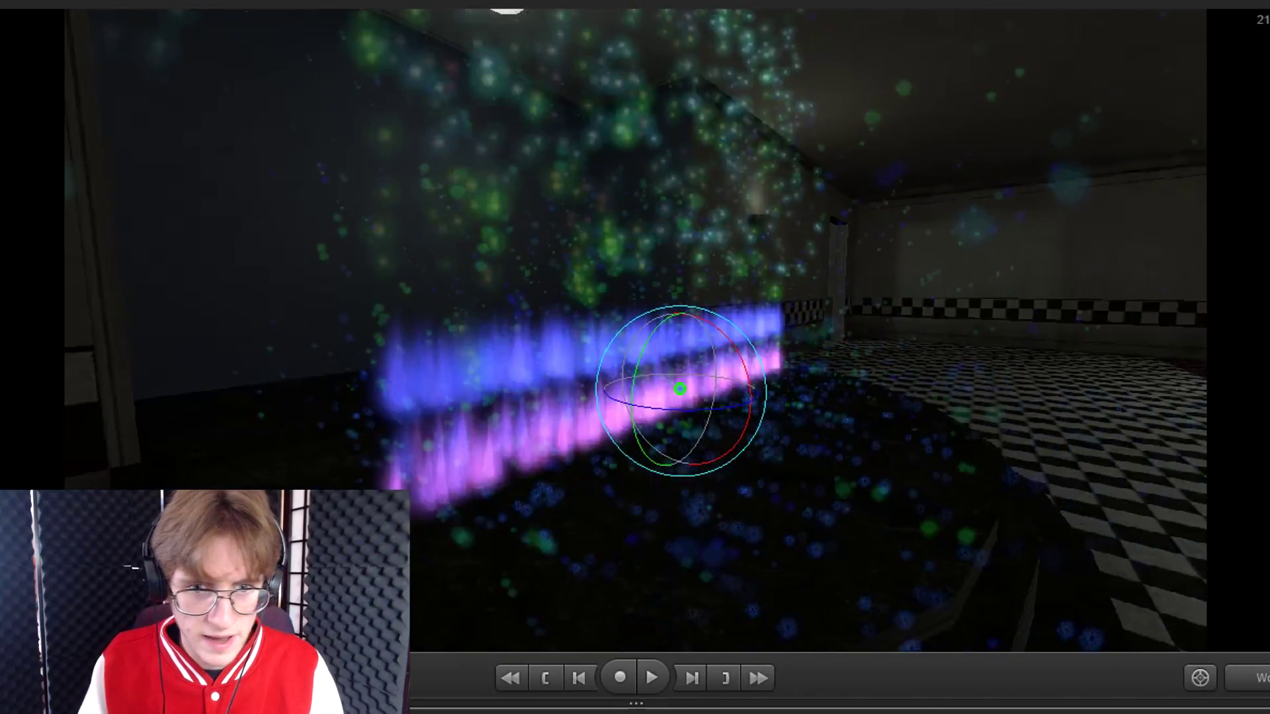
# Step: Play the effect again, turn the view back to the front of the stage and keep the shot playing
pyautogui.press('space')
pyautogui.press('space')
pyautogui.moveTo(926, 370); pyautogui.dragTo(447, 402)
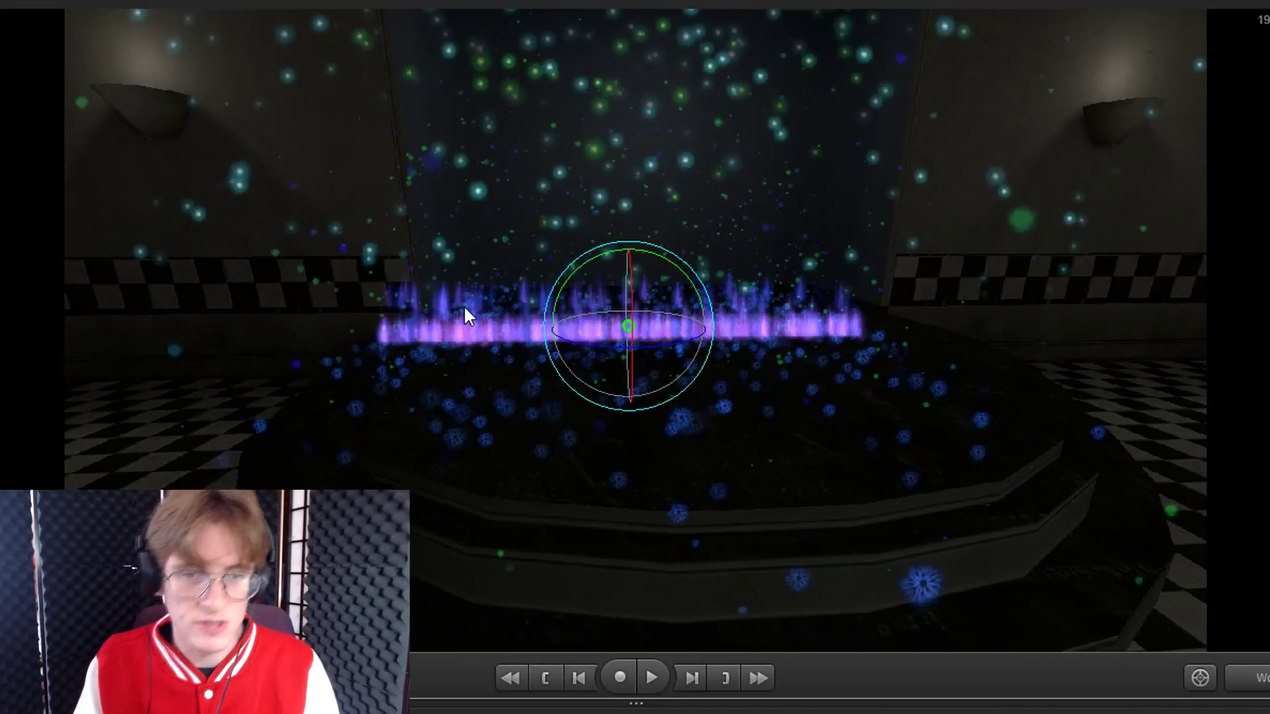
pyautogui.moveTo(335, 295)
pyautogui.mouseDown(button='middle')
pyautogui.moveTo(291, 297)
pyautogui.moveTo(317, 297)
pyautogui.mouseUp(button='middle')
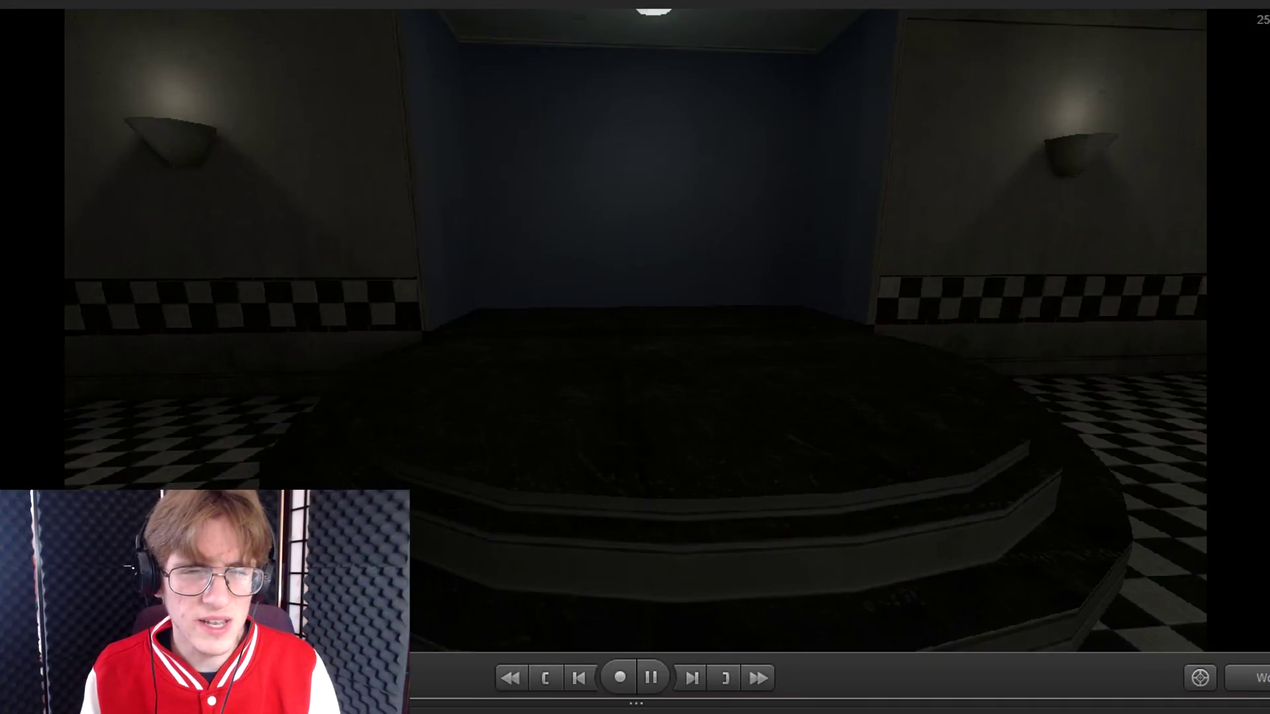
pyautogui.press('space')
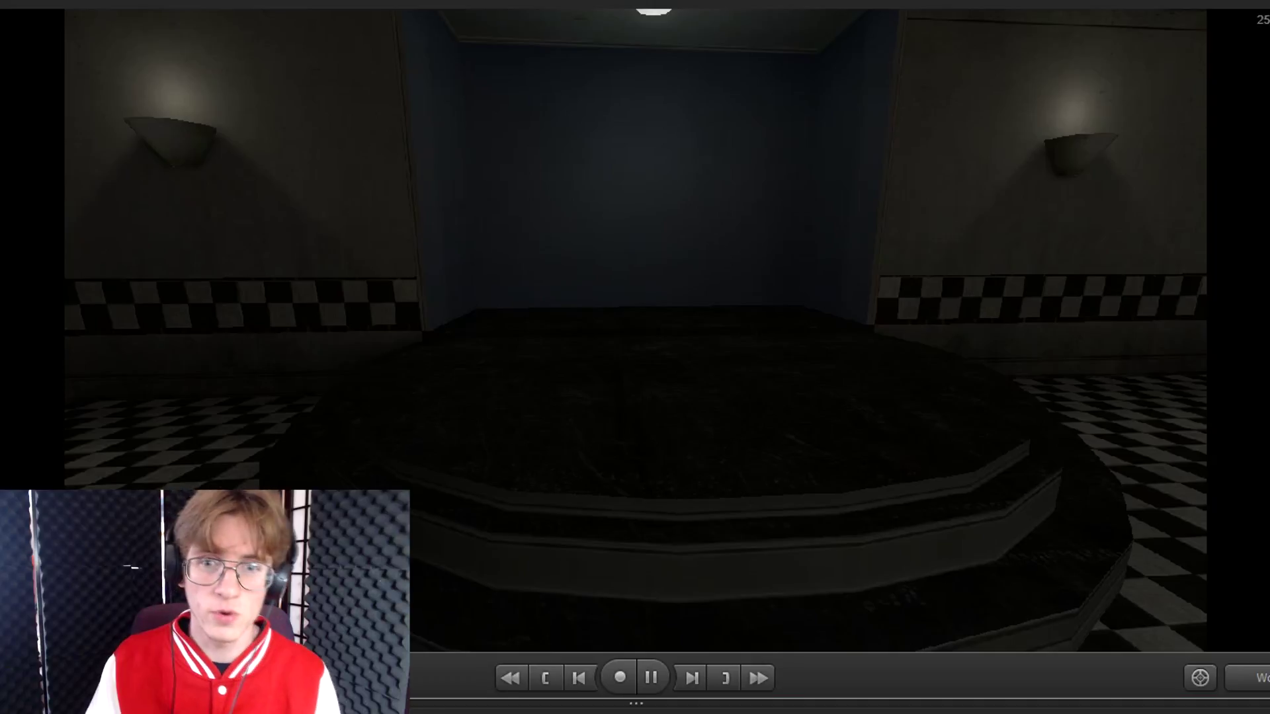
# Step: Stop playback, open the start/stop/end times of Rising_particle_copy1 and review its Start Time, Emission Duration, Lifetime and Time Scale
pyautogui.press('space')
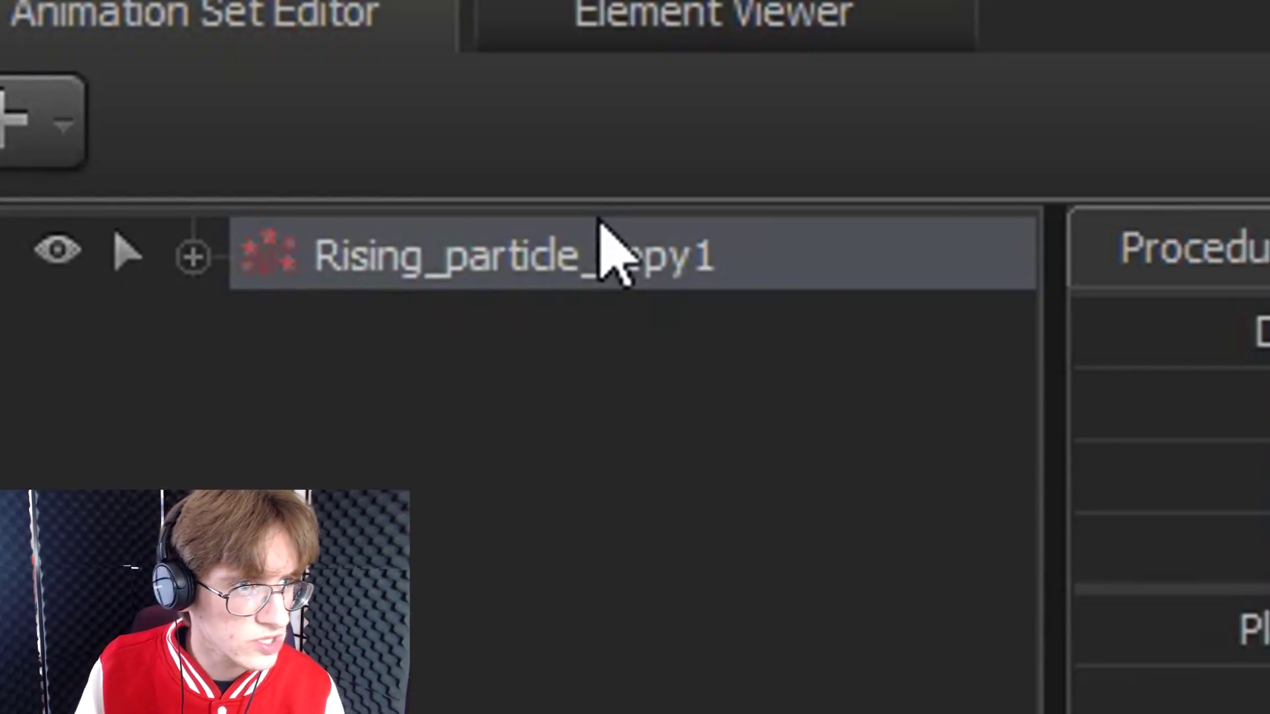
pyautogui.rightClick(629, 259)
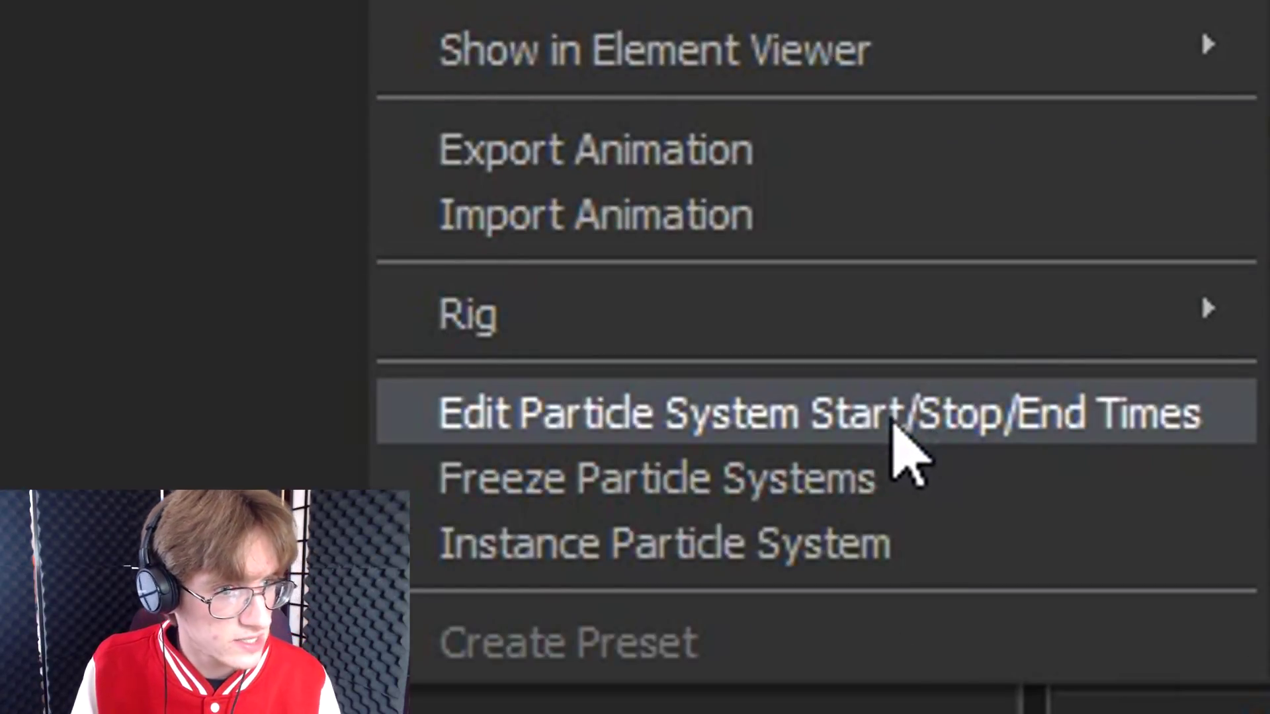
pyautogui.click(942, 423)
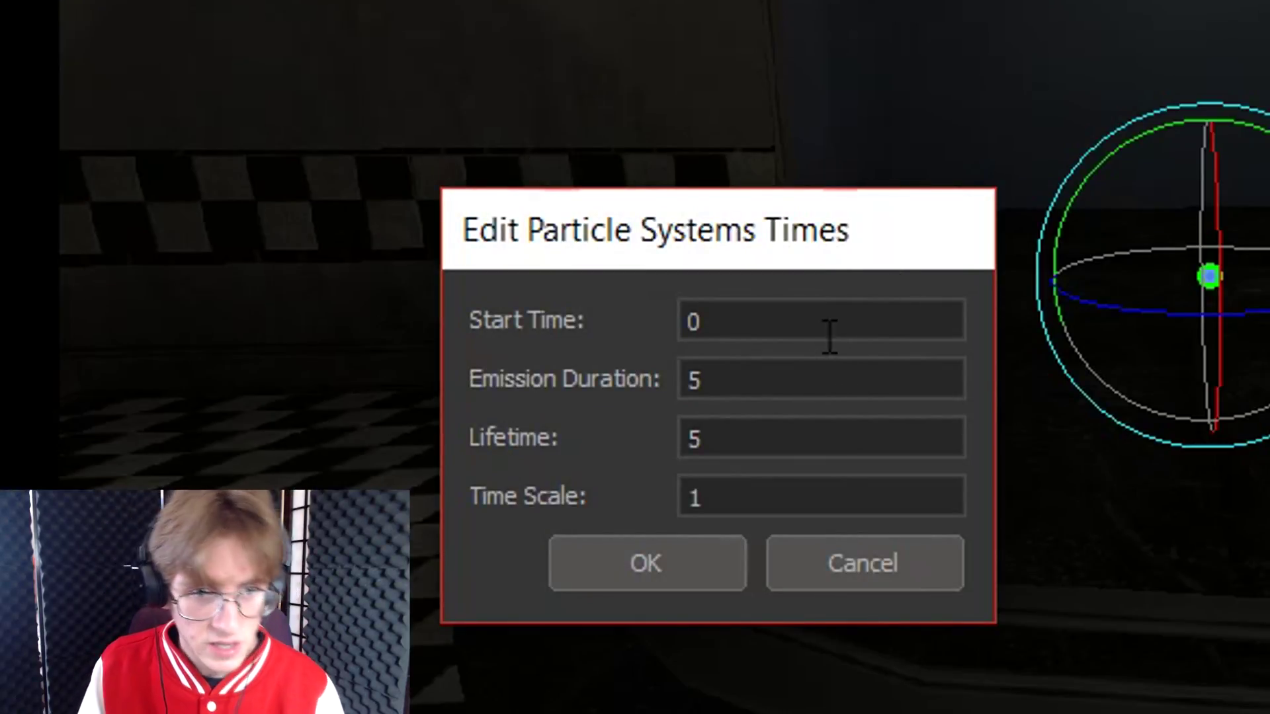
pyautogui.moveTo(798, 331); pyautogui.dragTo(660, 327)
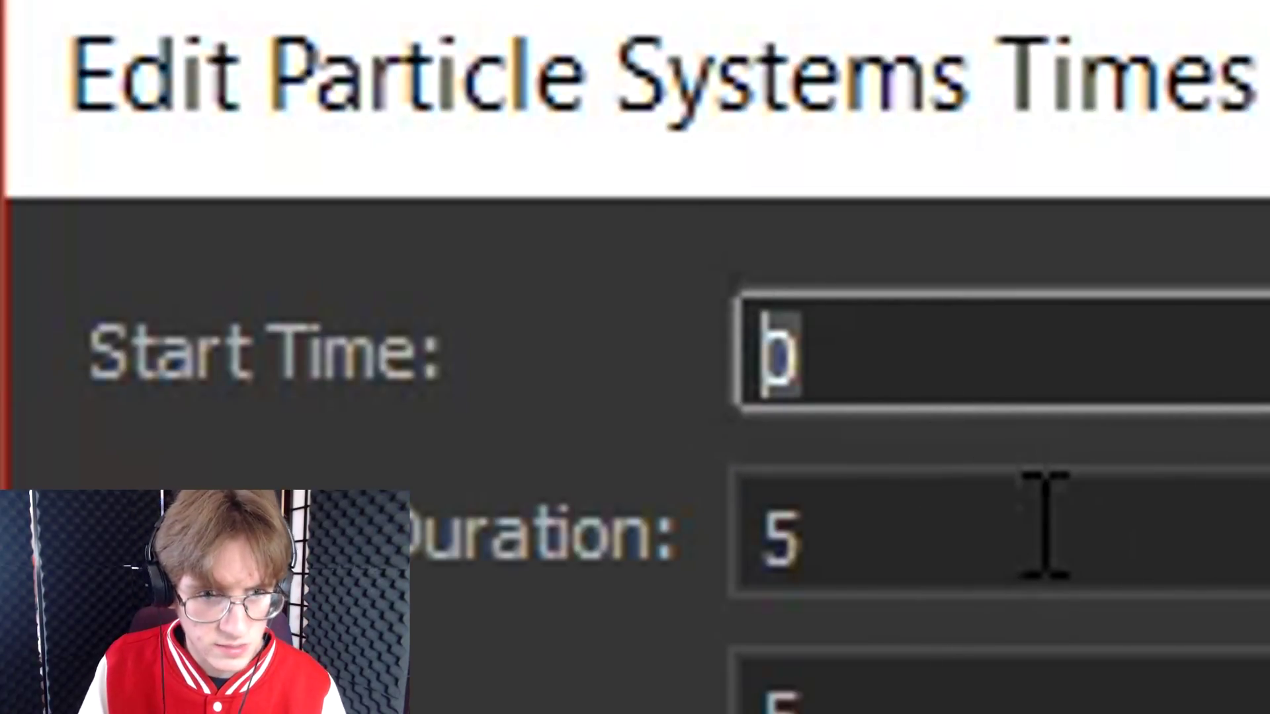
pyautogui.moveTo(906, 533); pyautogui.dragTo(689, 546)
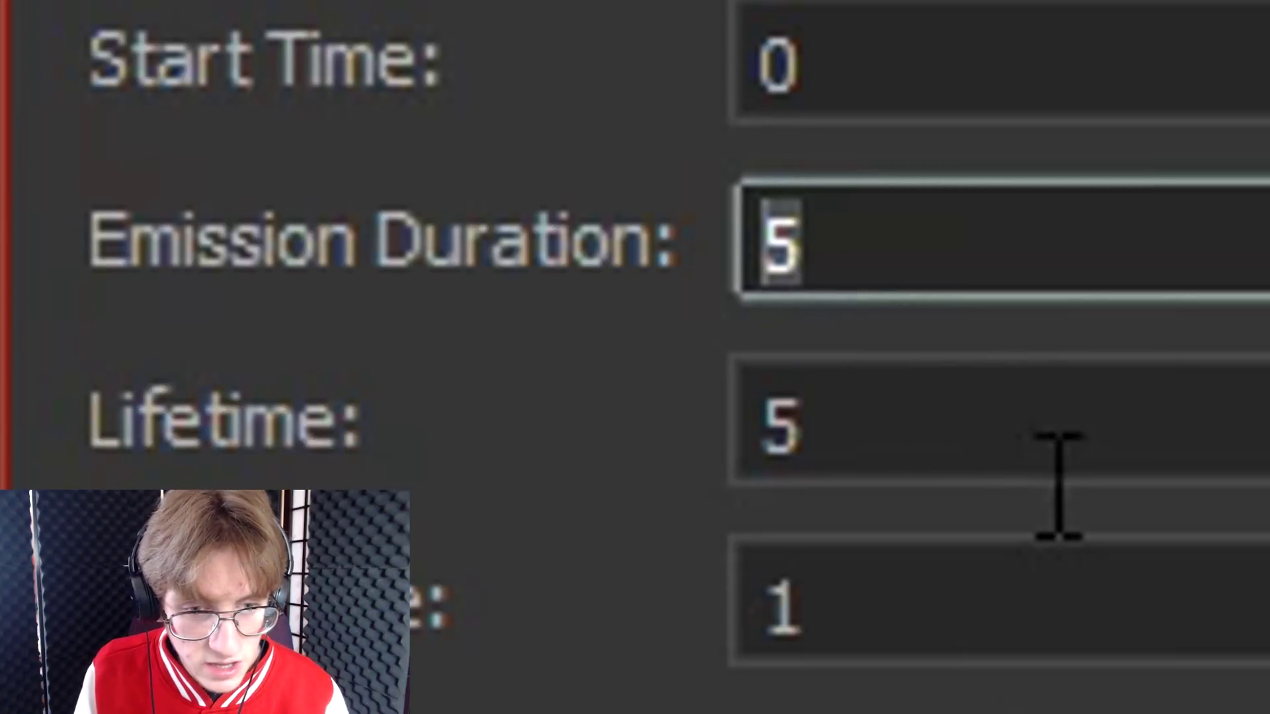
pyautogui.click(1057, 655)
pyautogui.moveTo(1057, 486); pyautogui.dragTo(610, 510)
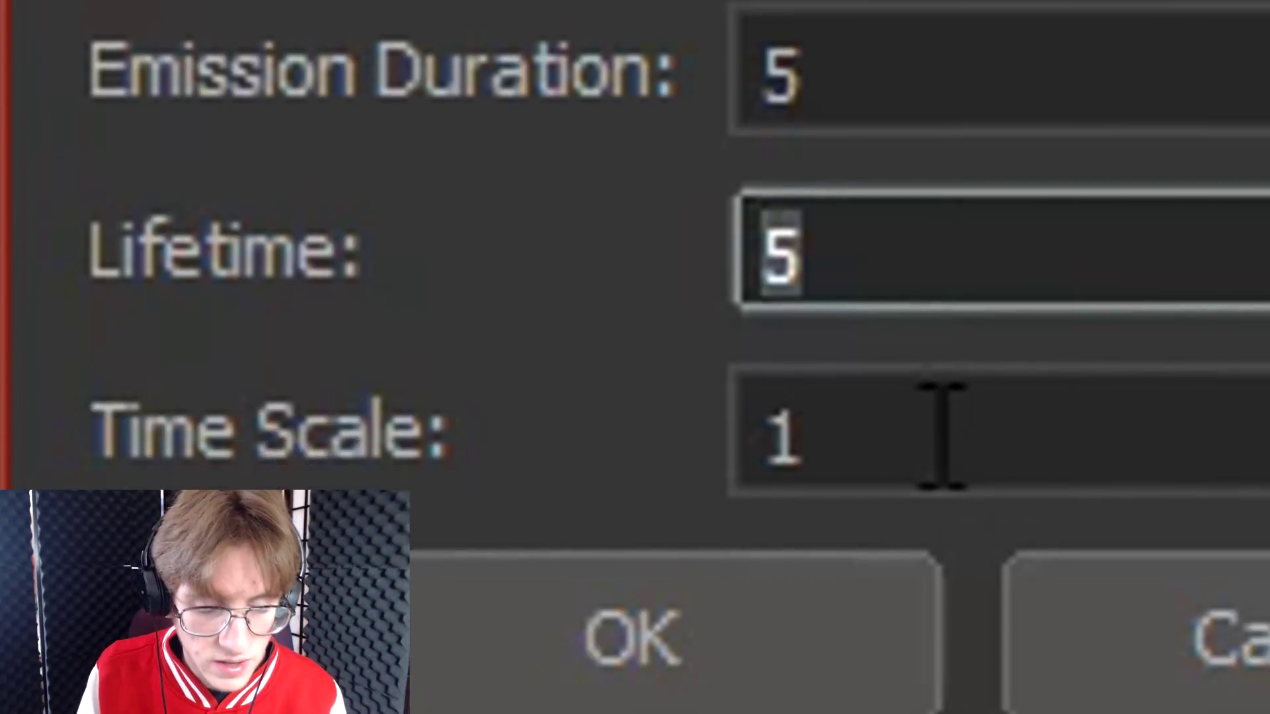
pyautogui.moveTo(912, 621); pyautogui.dragTo(558, 665)
pyautogui.click(946, 668)
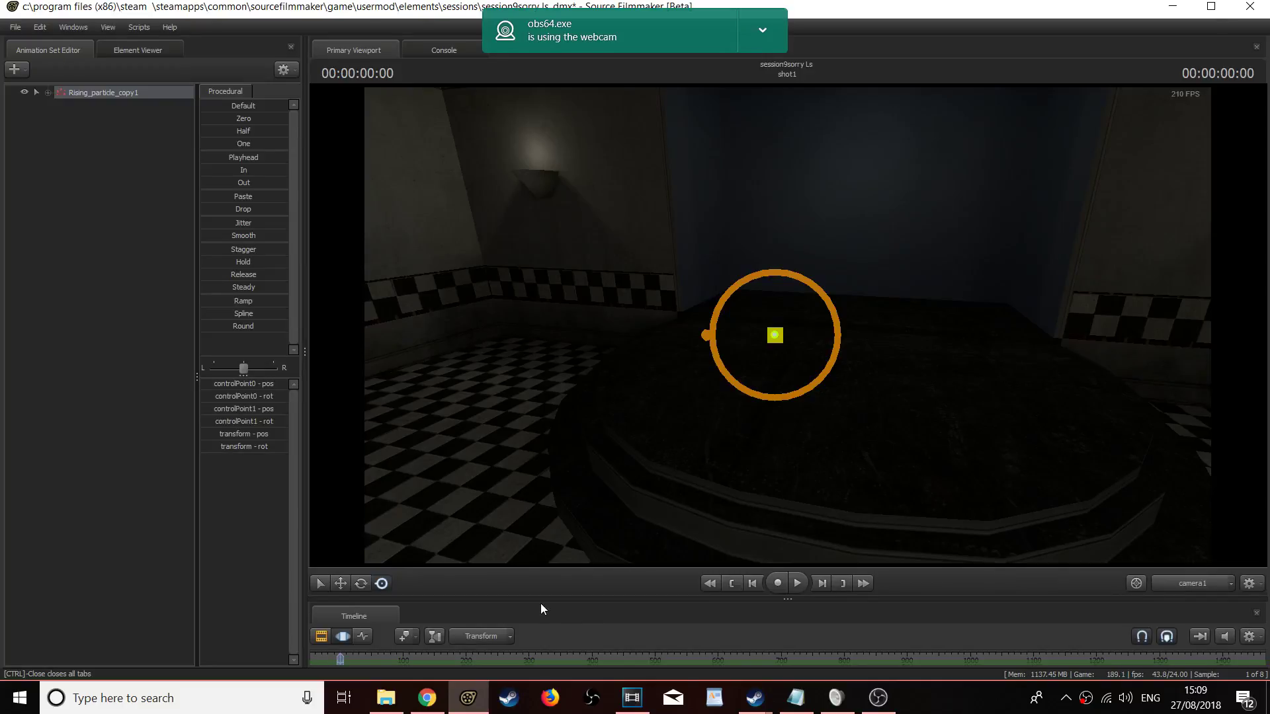
# Step: Set the particle system's Lifetime to 10 and play the shot to preview the effect
pyautogui.press('space')
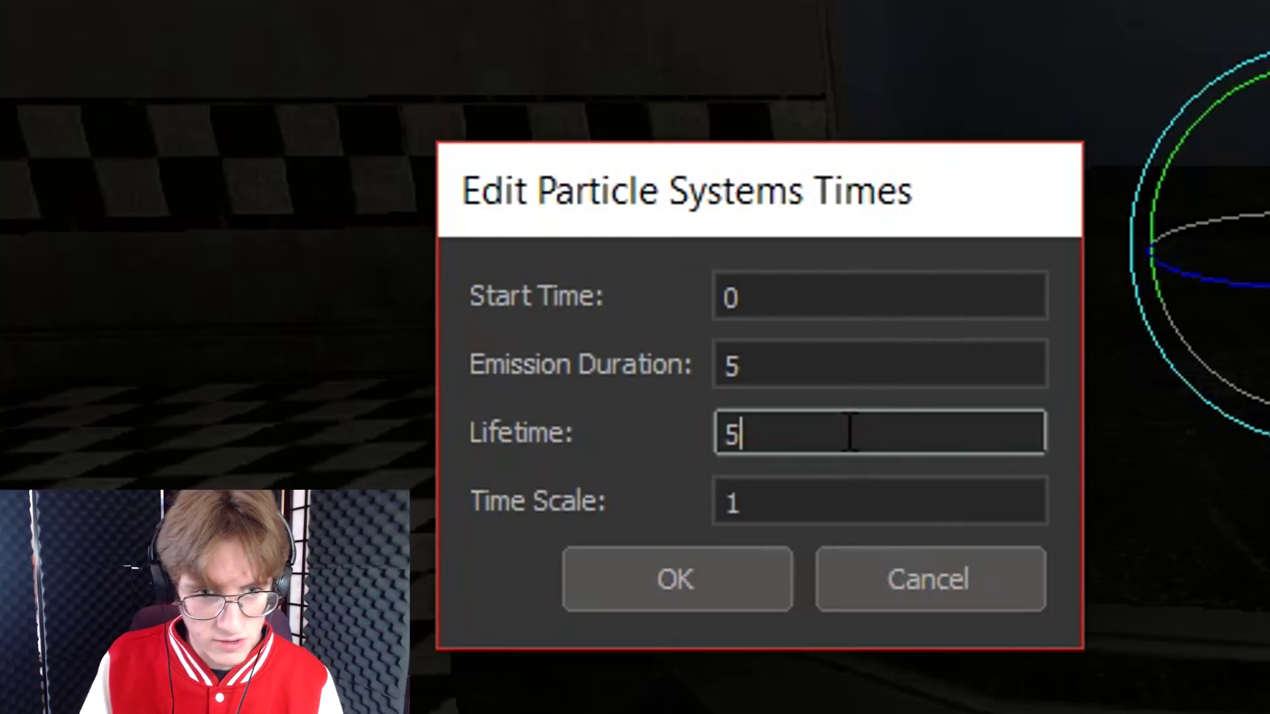
pyautogui.doubleClick(731, 434)
pyautogui.write('10')
pyautogui.press('Return')
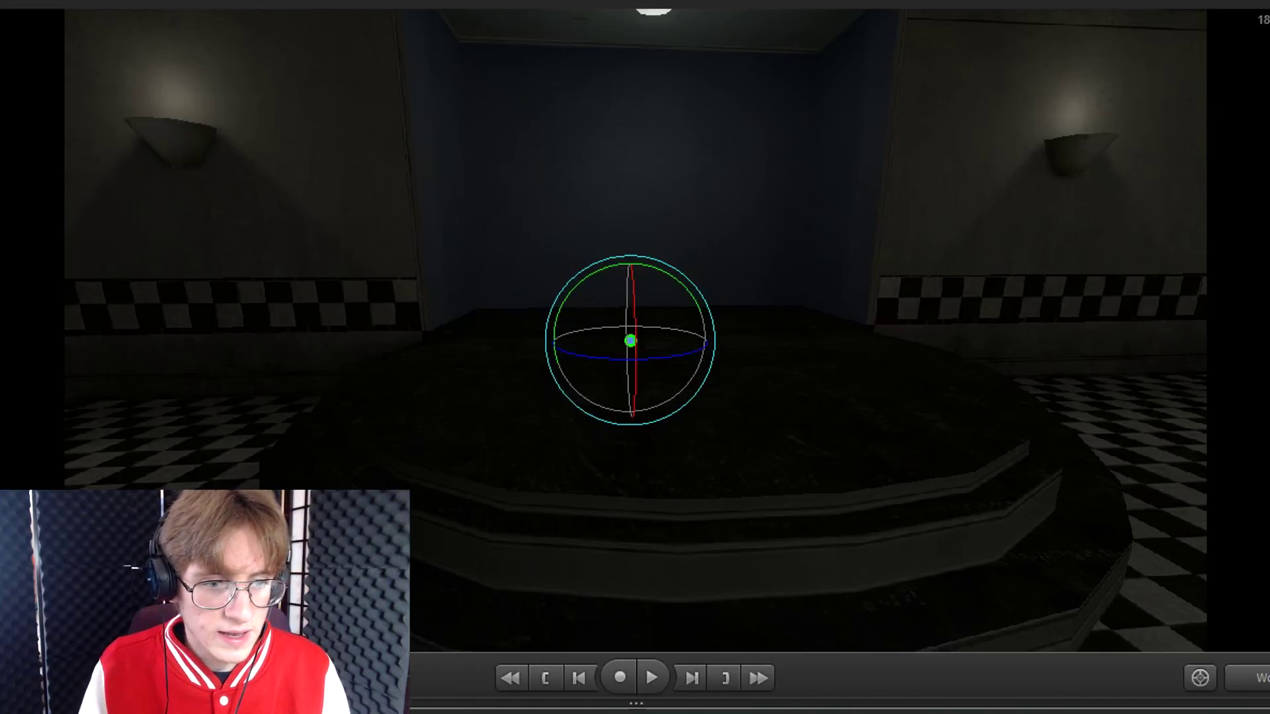
pyautogui.press('space')
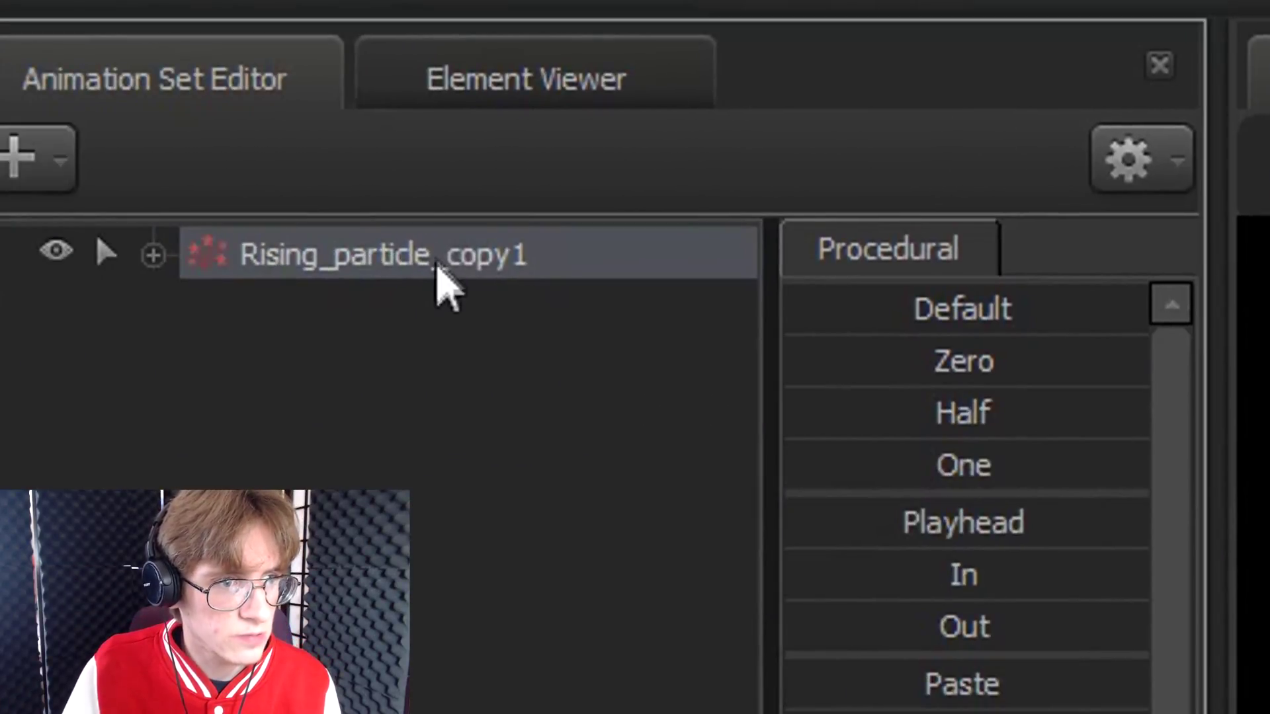
# Step: Set the Emission Duration of Rising_particle_copy1 to 10, play the effect on the stage and stop it
pyautogui.rightClick(439, 270)
pyautogui.click(751, 530)
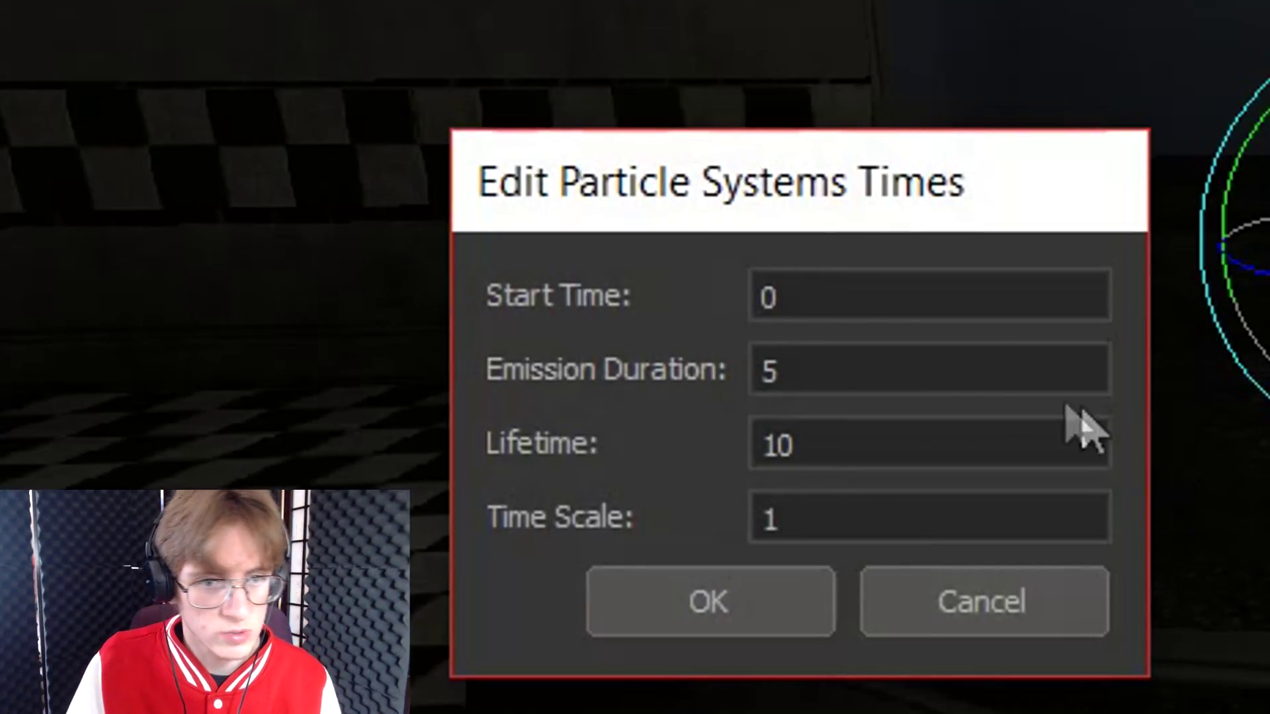
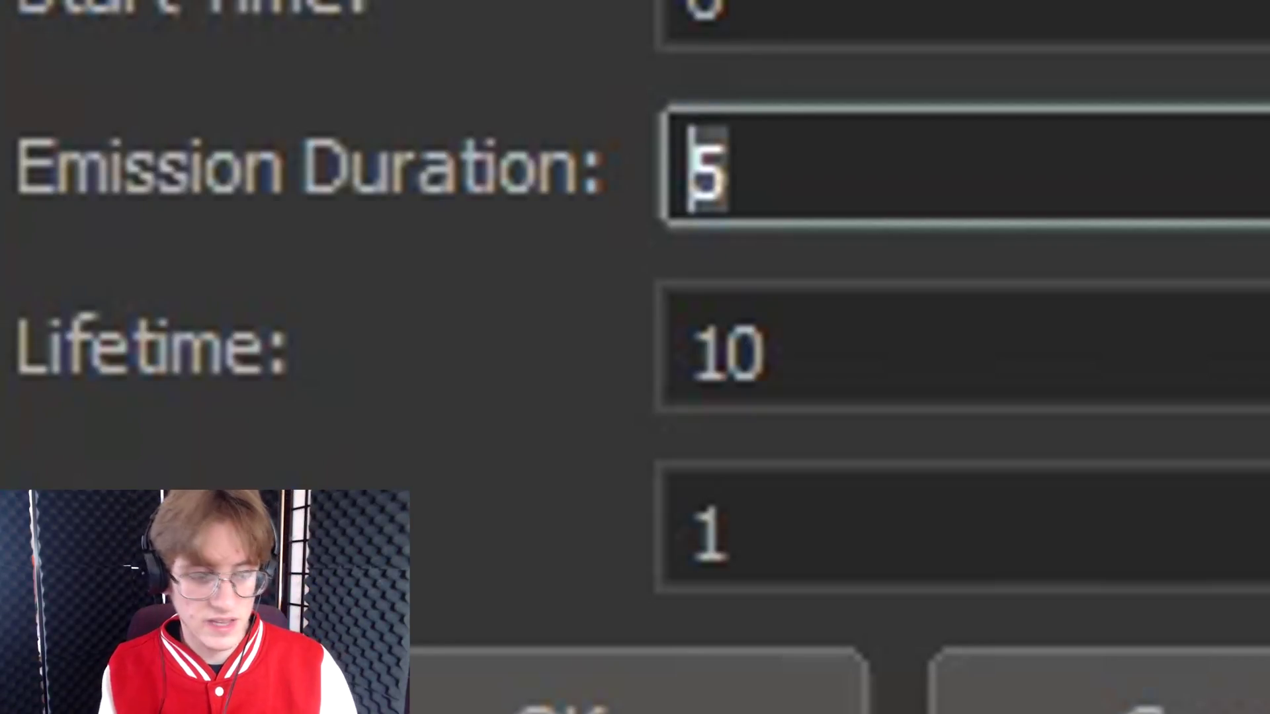
pyautogui.write('10')
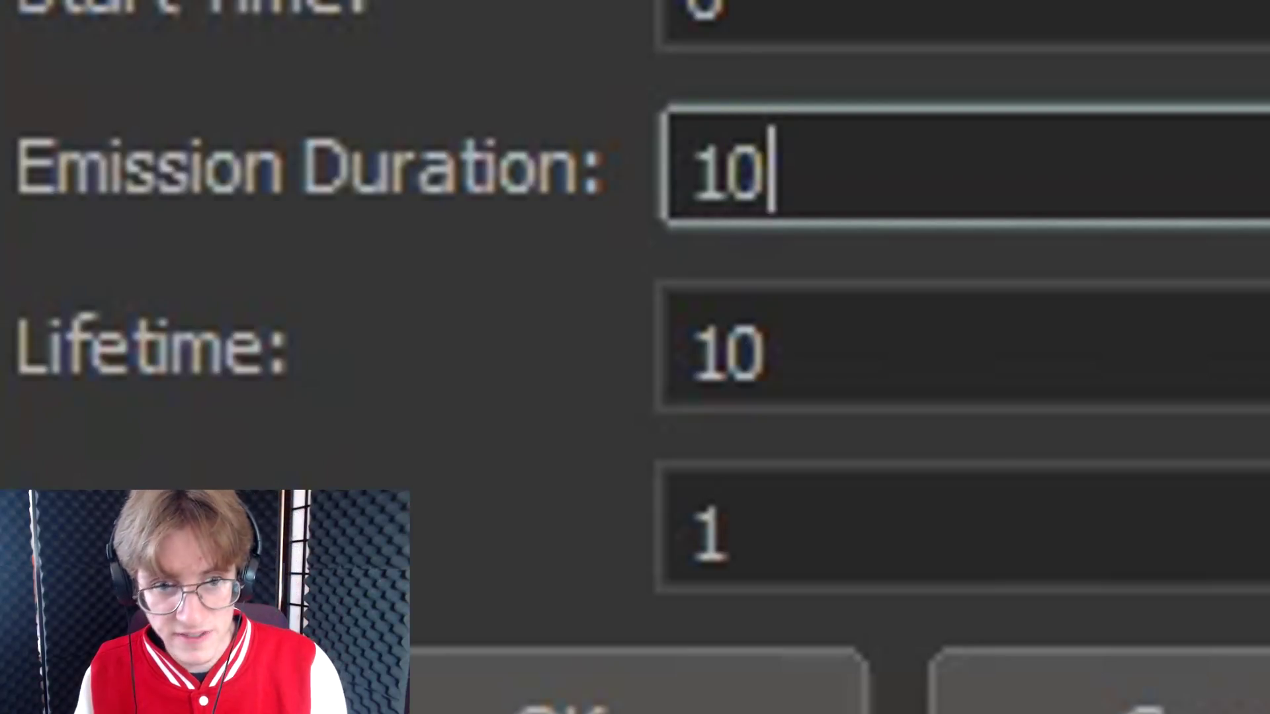
pyautogui.press('Return')
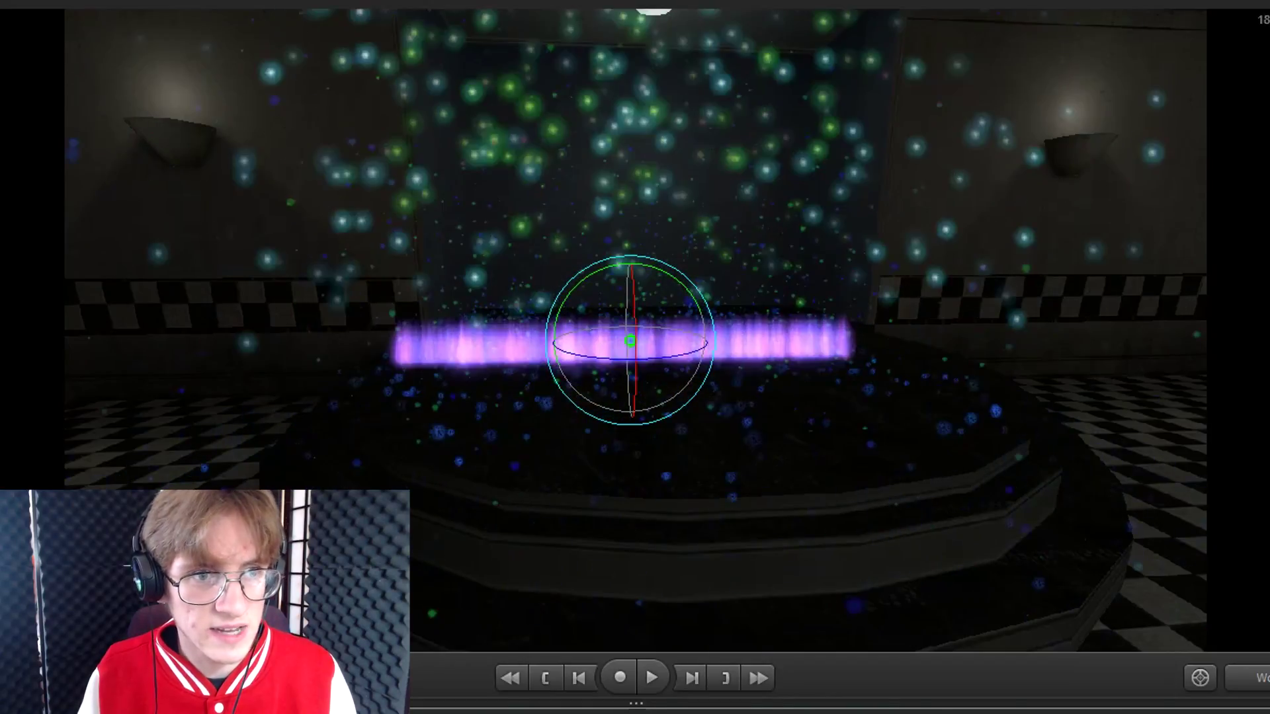
pyautogui.press('space')
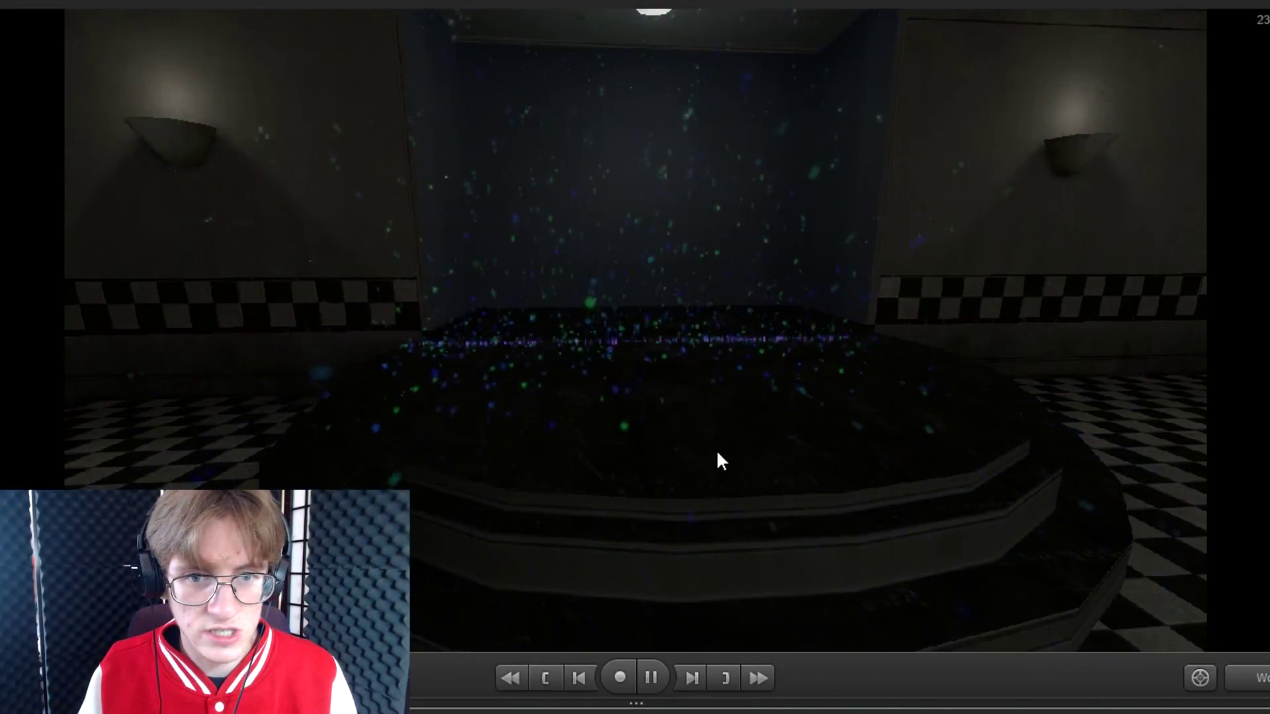
pyautogui.press('space')
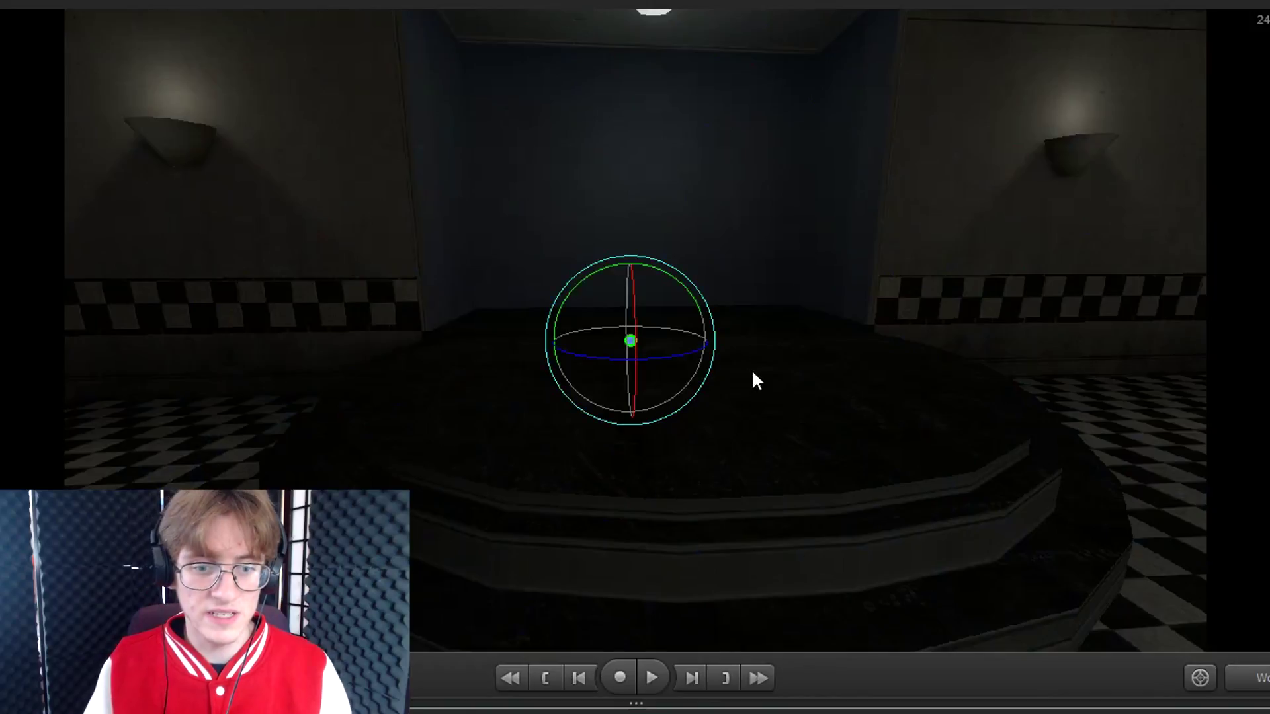
# Step: Return the playhead to the start, set the particle system's Emission Duration to 7, and play the shot past the ten-second mark
pyautogui.click(573, 679)
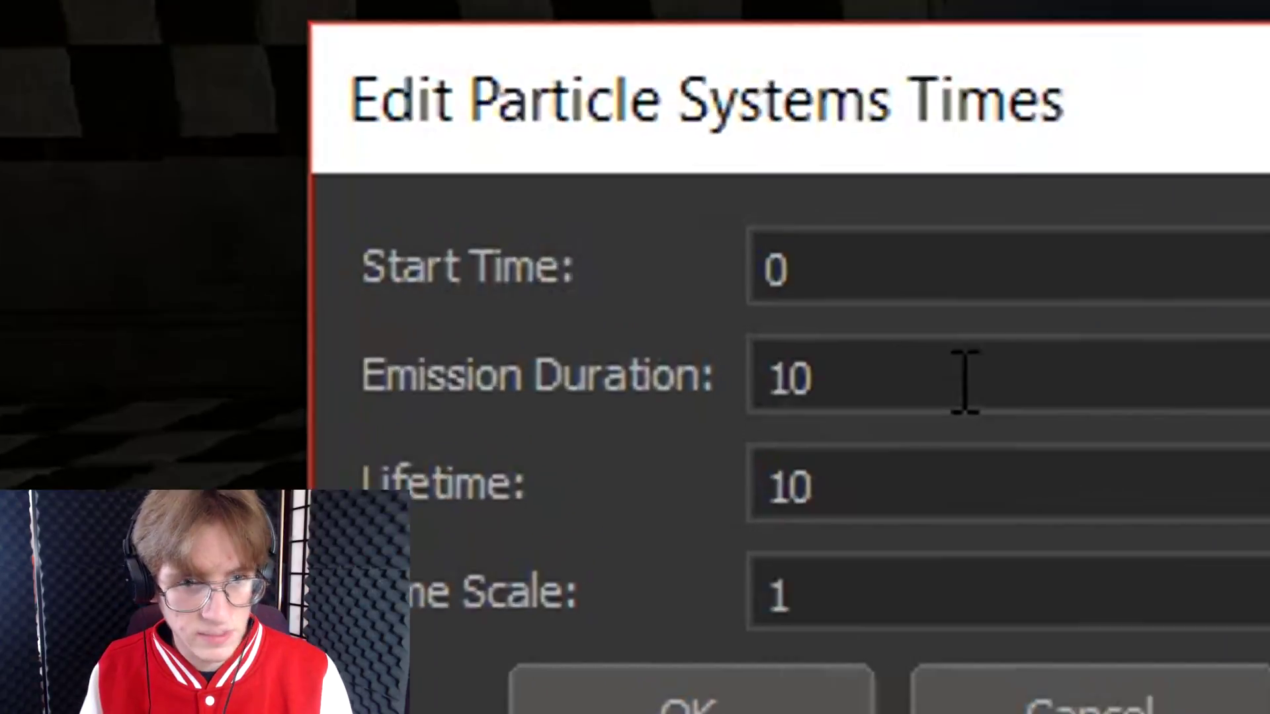
pyautogui.moveTo(890, 375); pyautogui.dragTo(601, 366)
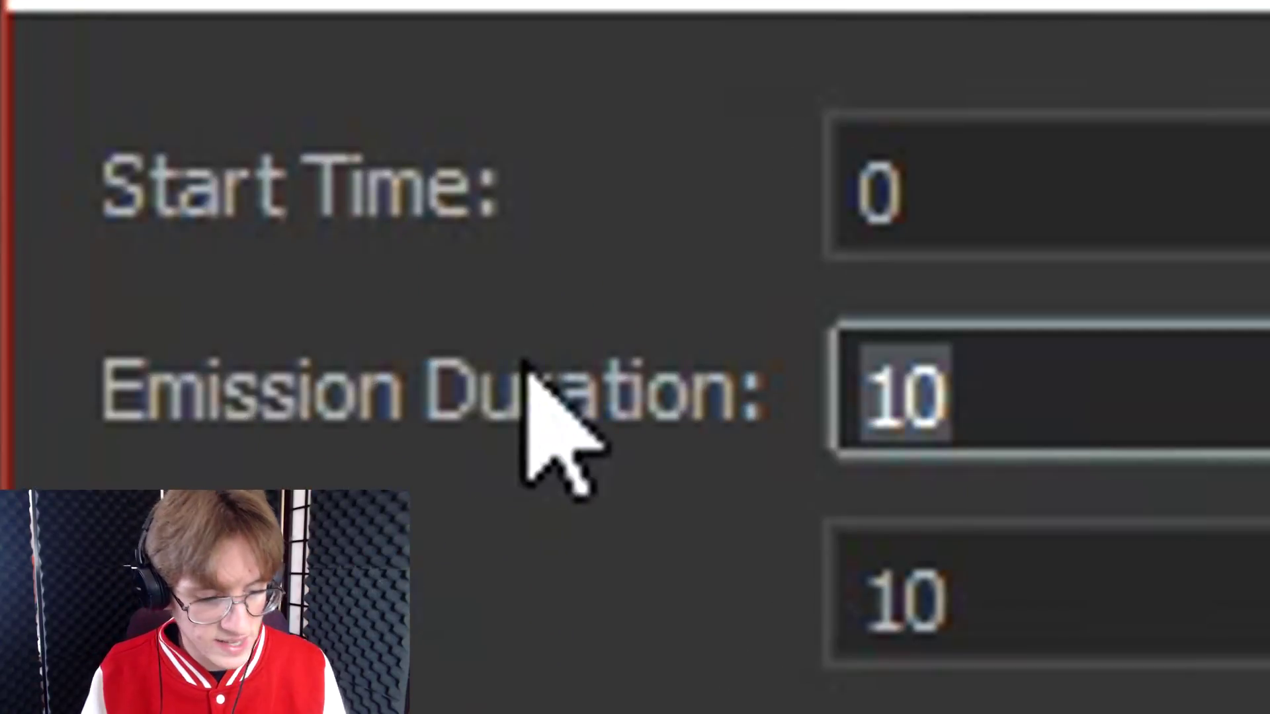
pyautogui.write('7')
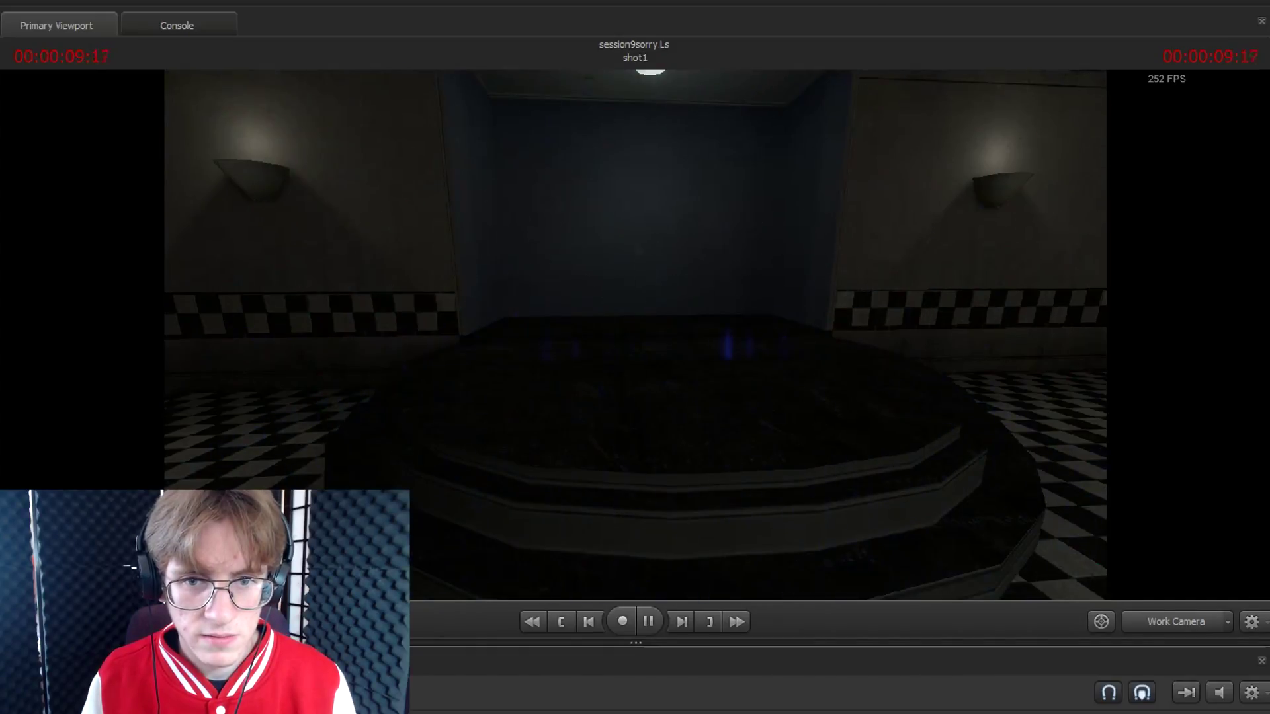
pyautogui.press('space')
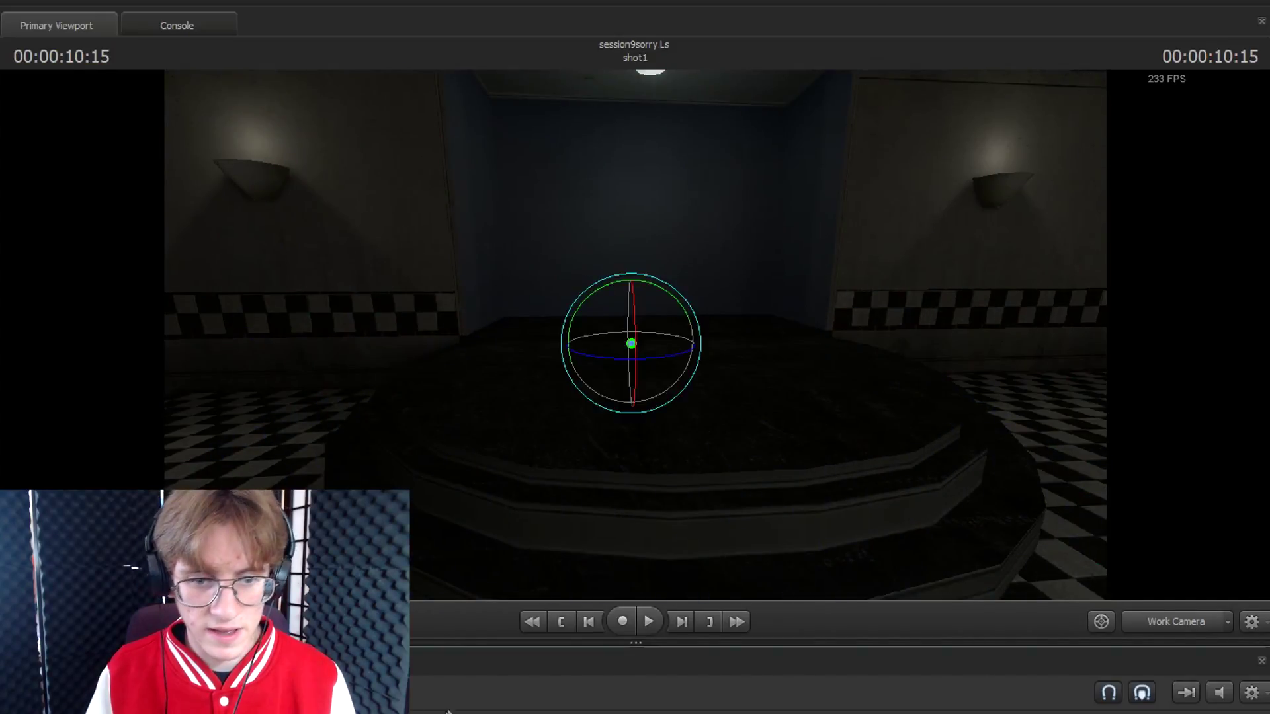
# Step: Step frame by frame between 00:00:08:21 and 00:00:10:01 to examine when the last particles disappear relative to the ten-second lifetime
pyautogui.press('Down')
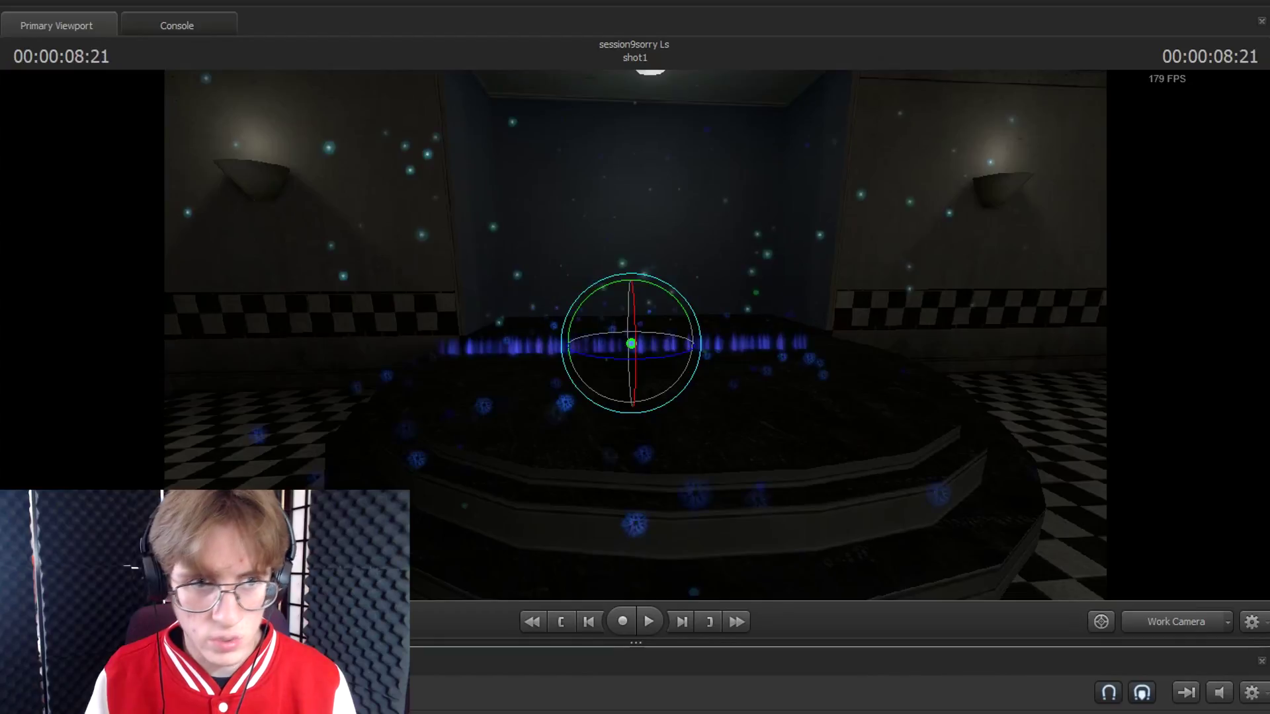
pyautogui.press('Right')
pyautogui.press('Right')
pyautogui.press('Right')
pyautogui.press('Right')
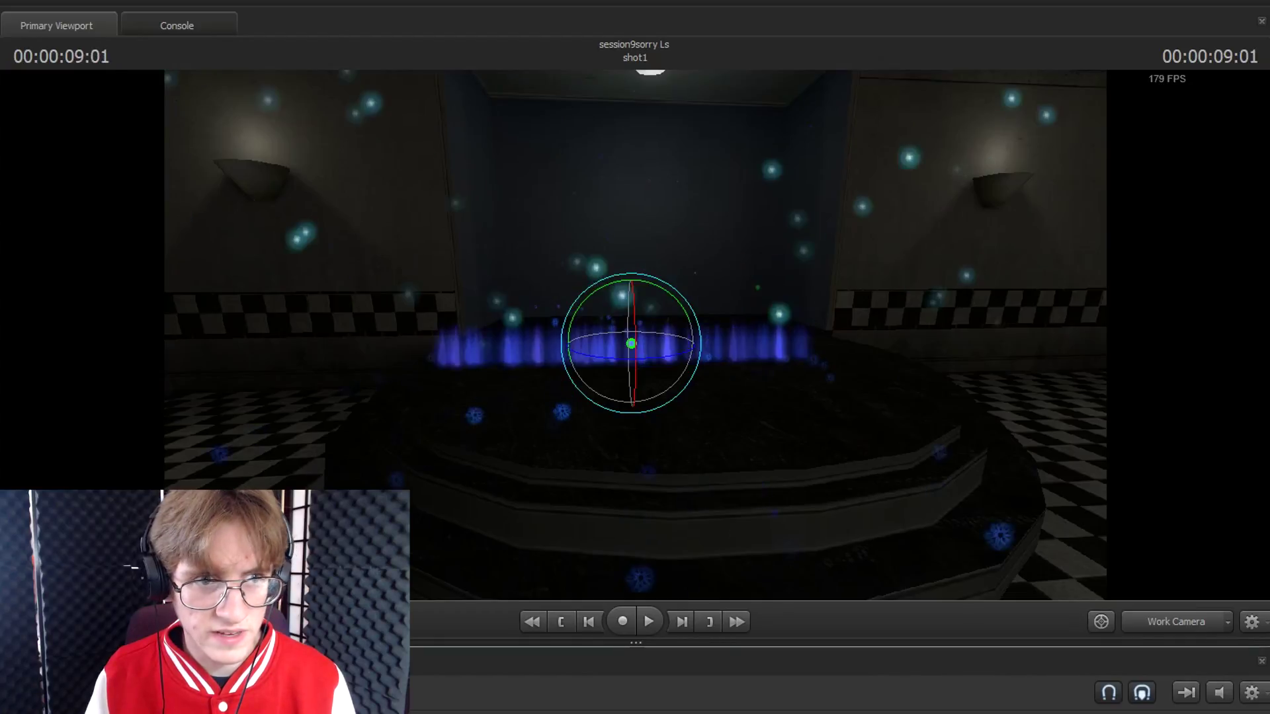
pyautogui.press('Right')
pyautogui.press('Right')
pyautogui.press('Right')
pyautogui.press('Right')
pyautogui.press('Right')
pyautogui.press('Right')
pyautogui.press('Right')
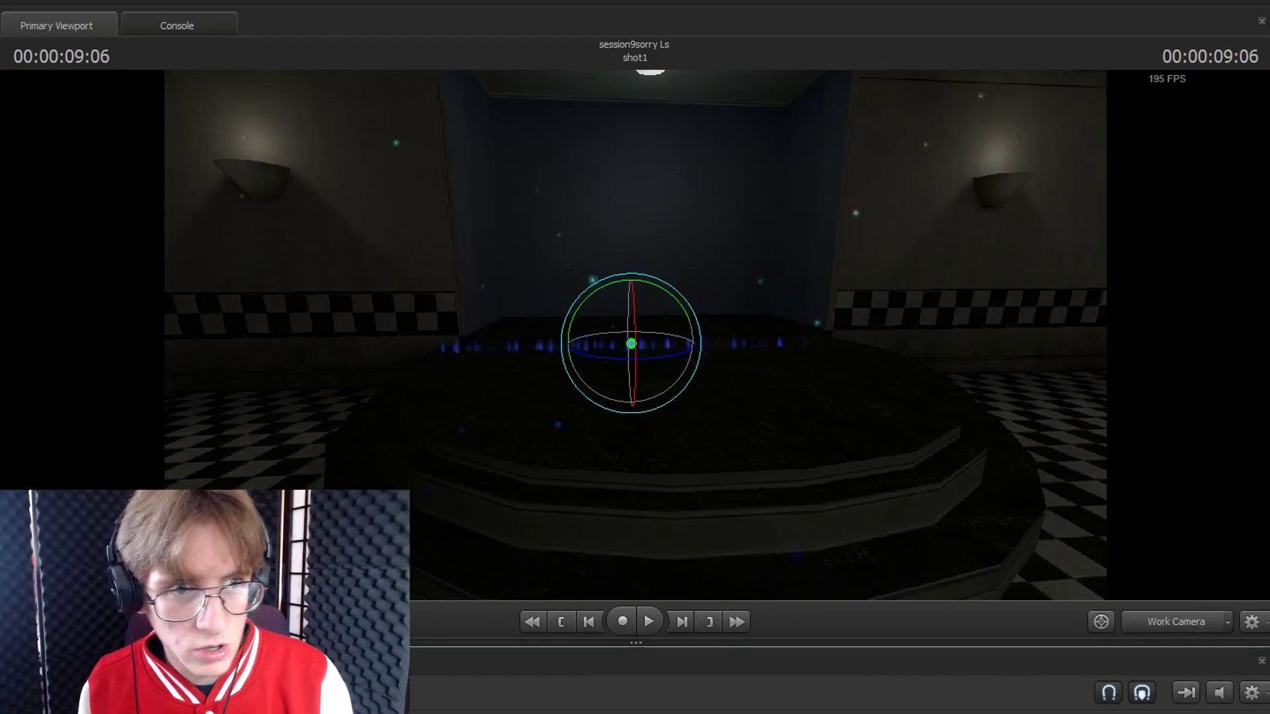
pyautogui.press('Right')
pyautogui.press('Right')
pyautogui.press('Right')
pyautogui.press('Right')
pyautogui.press('Right')
pyautogui.press('Right')
pyautogui.press('Right')
pyautogui.press('Right')
pyautogui.press('Right')
pyautogui.press('Right')
pyautogui.press('Right')
pyautogui.press('Right')
pyautogui.press('Right')
pyautogui.press('Right')
pyautogui.press('Right')
pyautogui.press('Right')
pyautogui.press('Right')
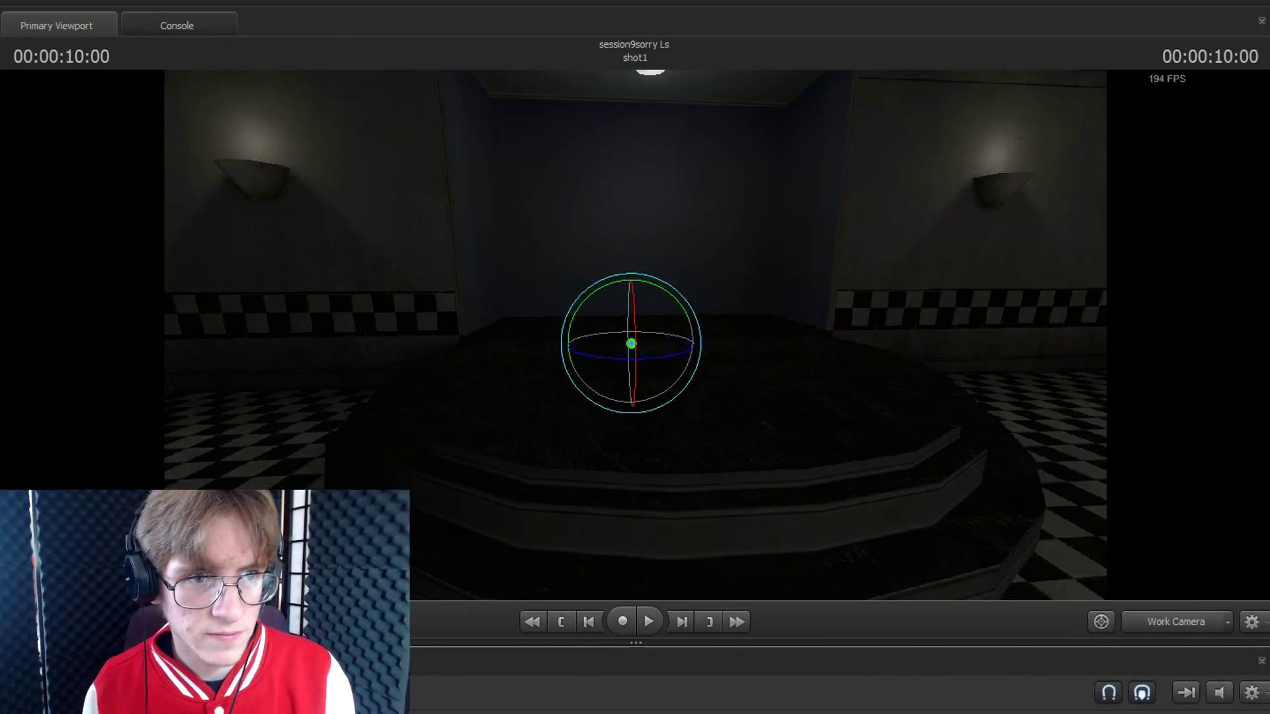
pyautogui.press('Left')
pyautogui.press('Left')
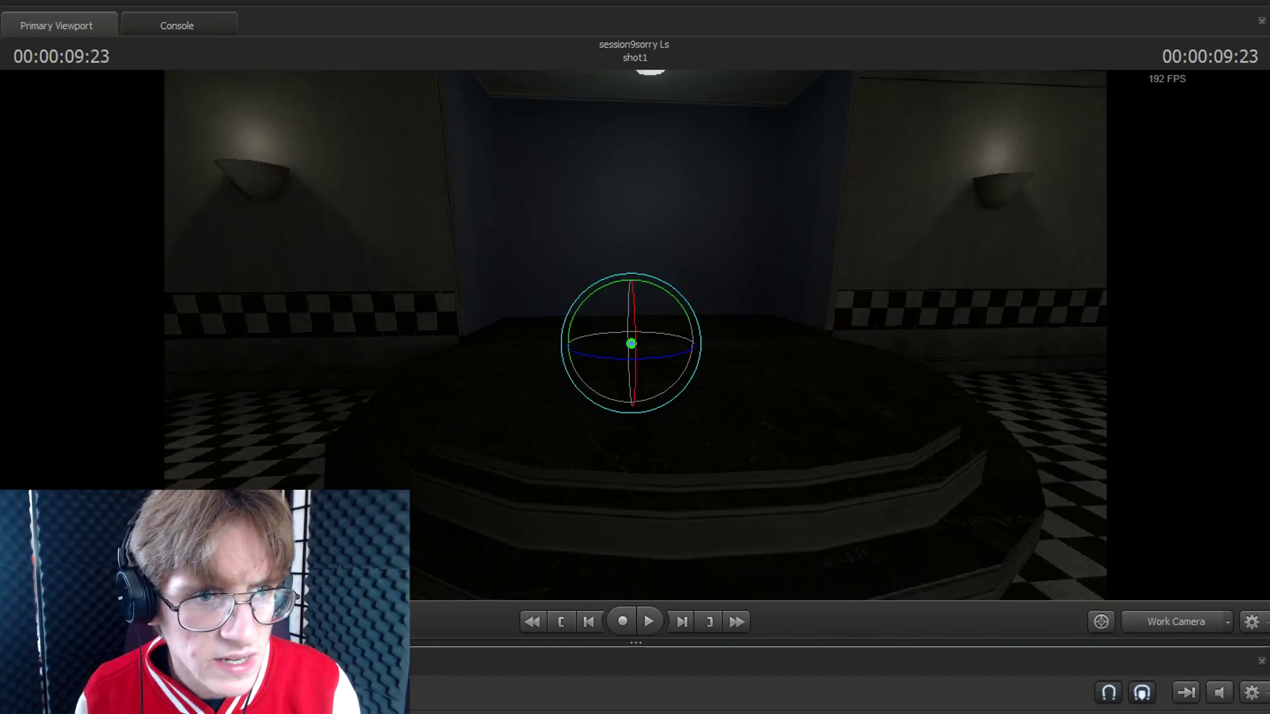
pyautogui.press('Right')
pyautogui.press('Left')
pyautogui.press('Left')
pyautogui.press('Left')
pyautogui.press('Left')
pyautogui.press('Right')
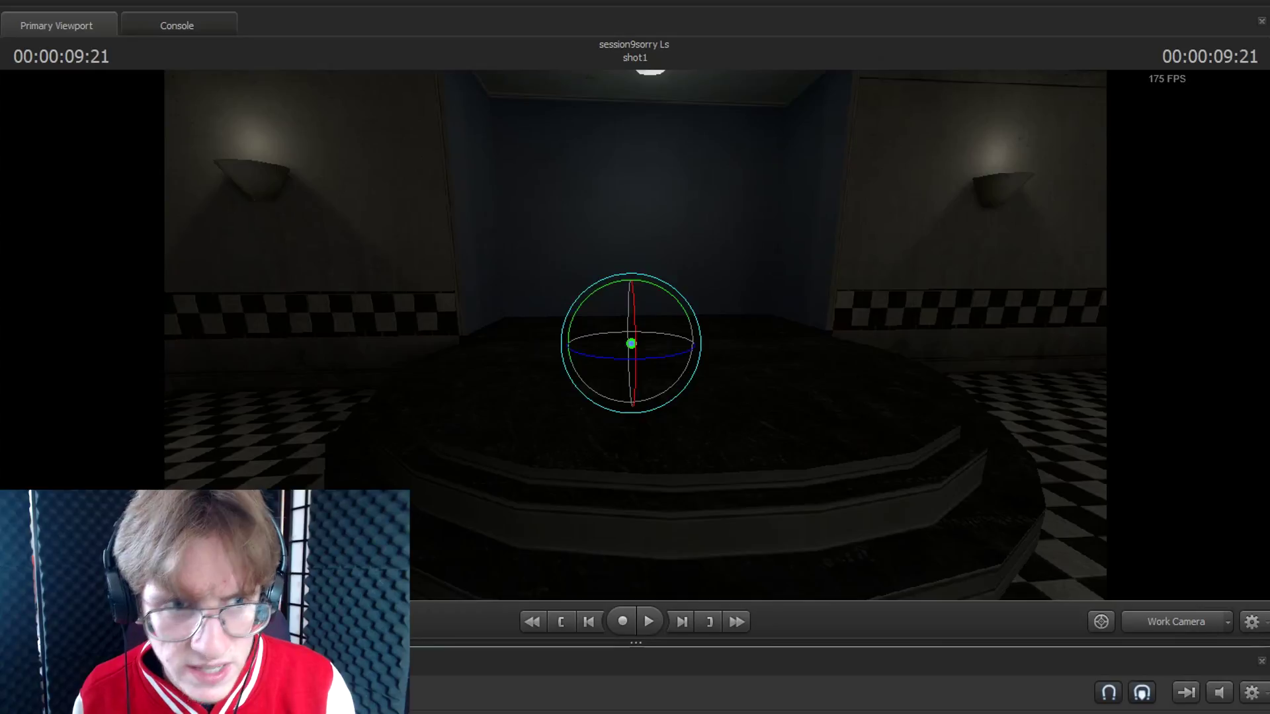
pyautogui.press('Right')
pyautogui.press('Right')
pyautogui.press('Right')
pyautogui.press('Right')
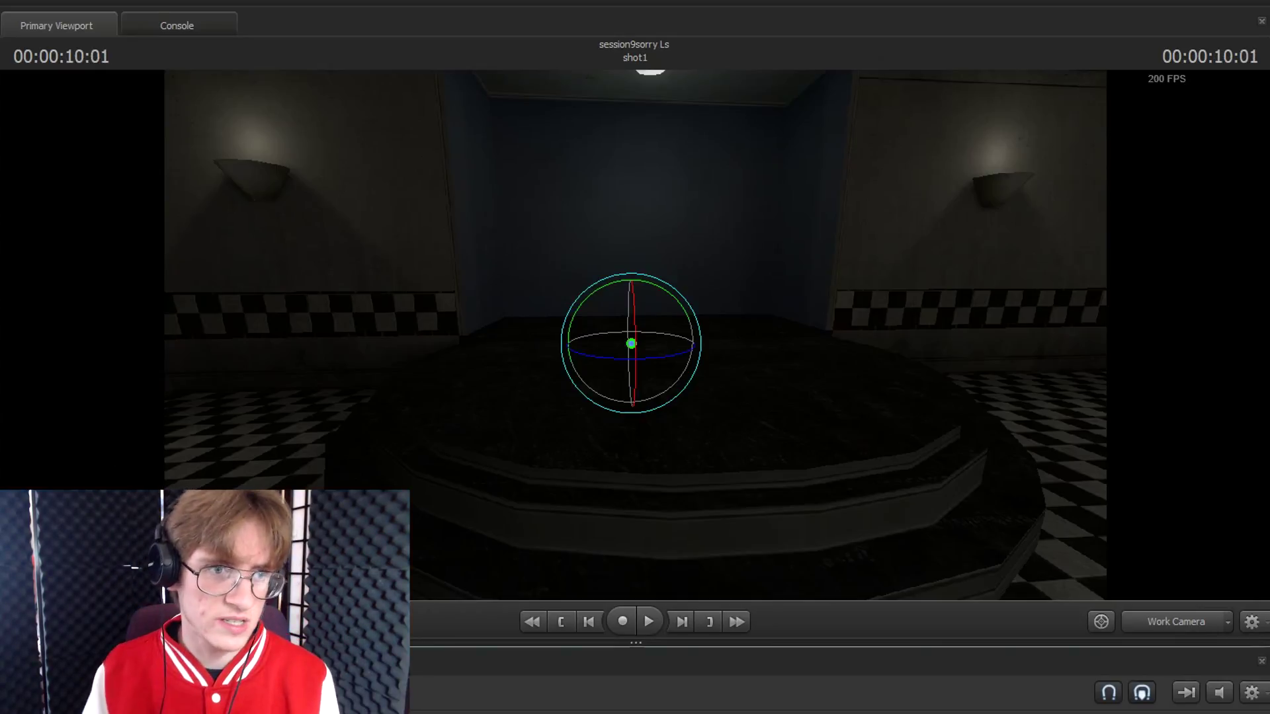